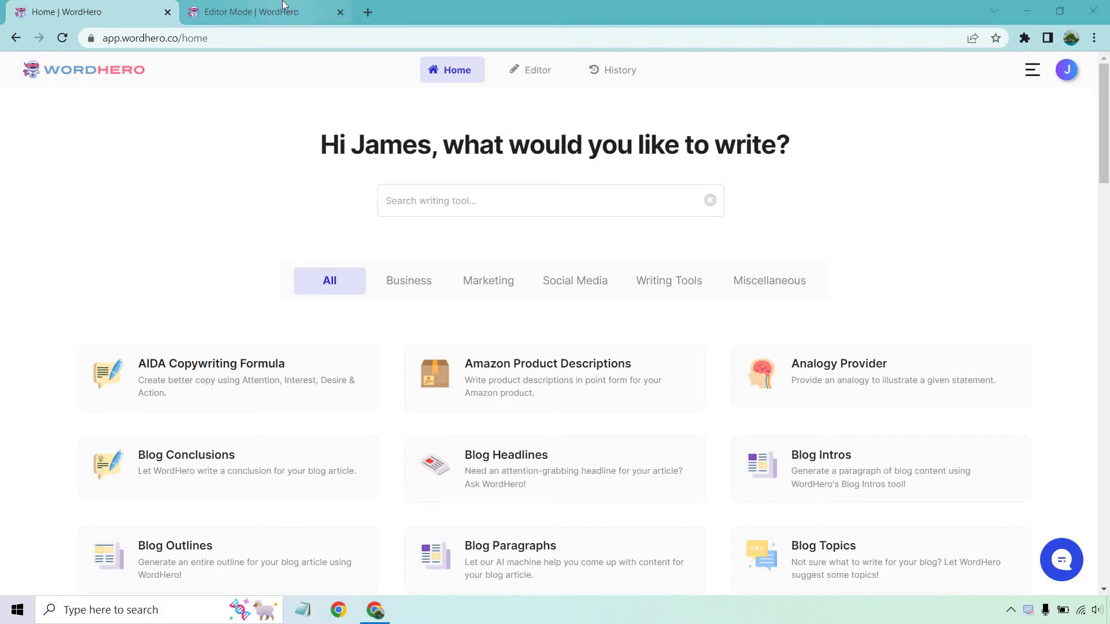
Step: In Editor Mode, title the article 'The Best Tips For Golfers Who Want To Improve Thei…'
{"action": "left_click", "coordinate": [315, 12]}
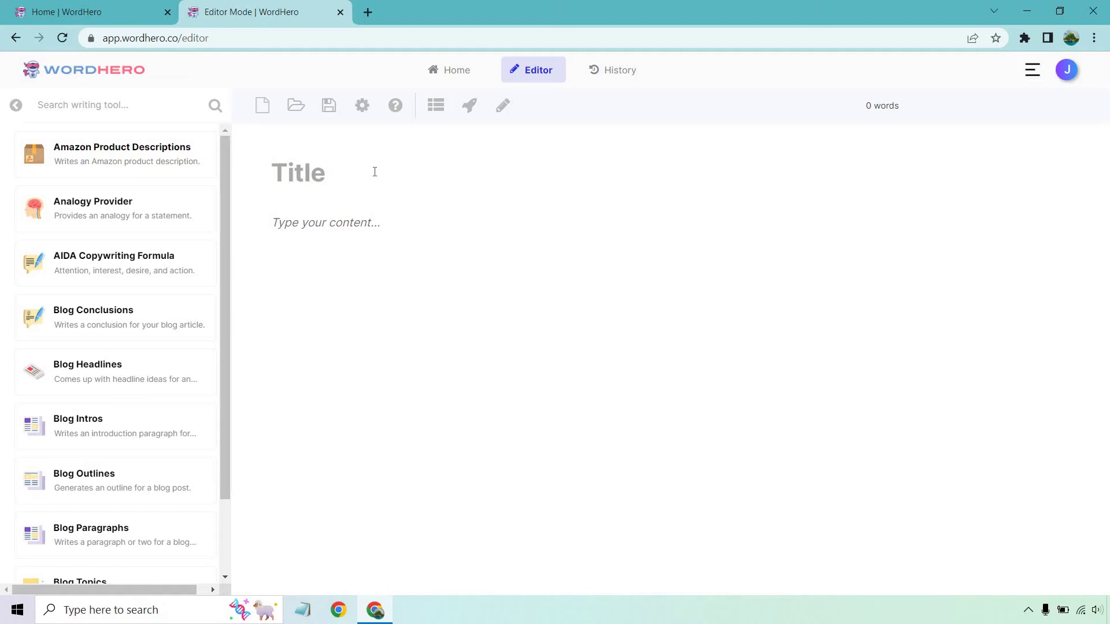
{"action": "type", "text": "The Best Tips For Golfers Who Want To Improve Thei"}
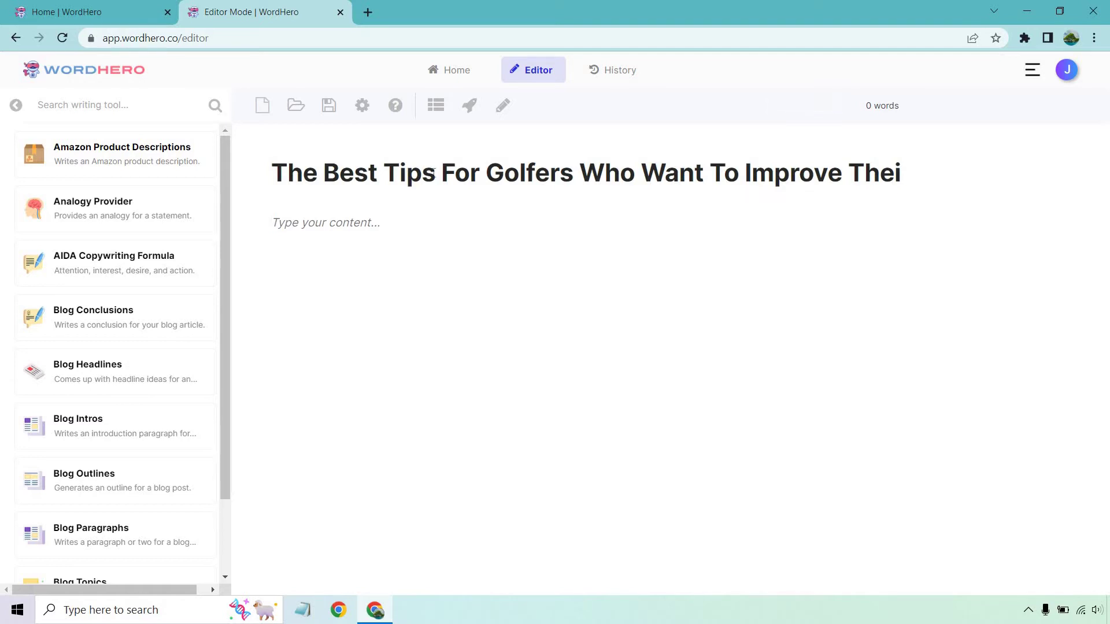
{"action": "left_click_drag", "start_coordinate": [433, 172], "coordinate": [939, 151]}
{"action": "left_click", "coordinate": [689, 387]}
Step: Generate a blog outline from the title, with headings like 'Practice makes perfect:' and 'Get a coach:'
{"action": "left_click", "coordinate": [33, 386]}
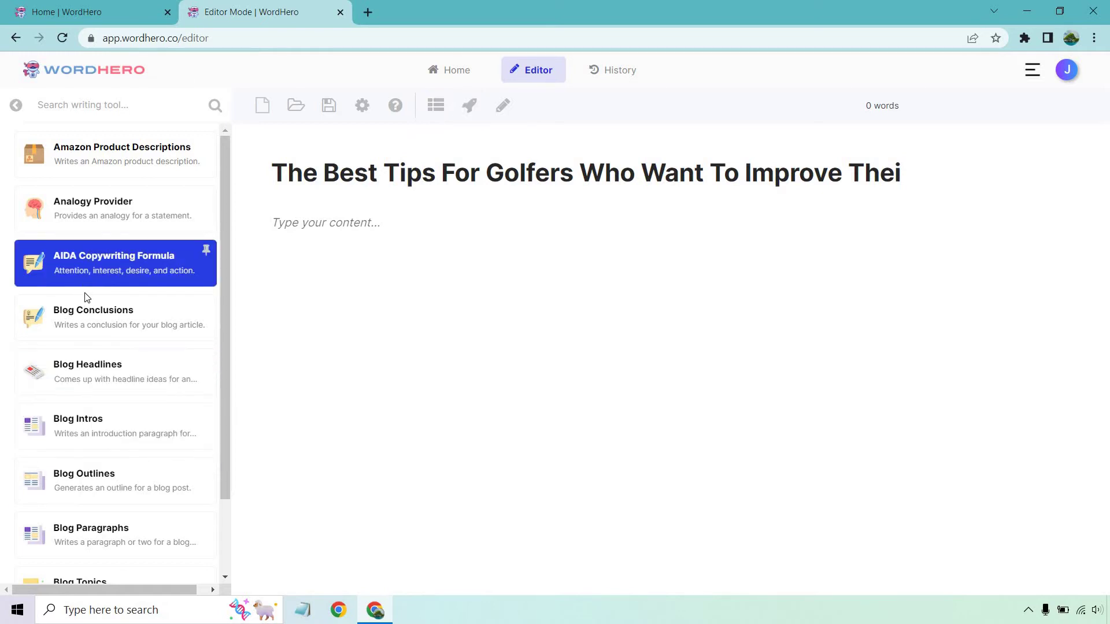
{"action": "left_click", "coordinate": [440, 112]}
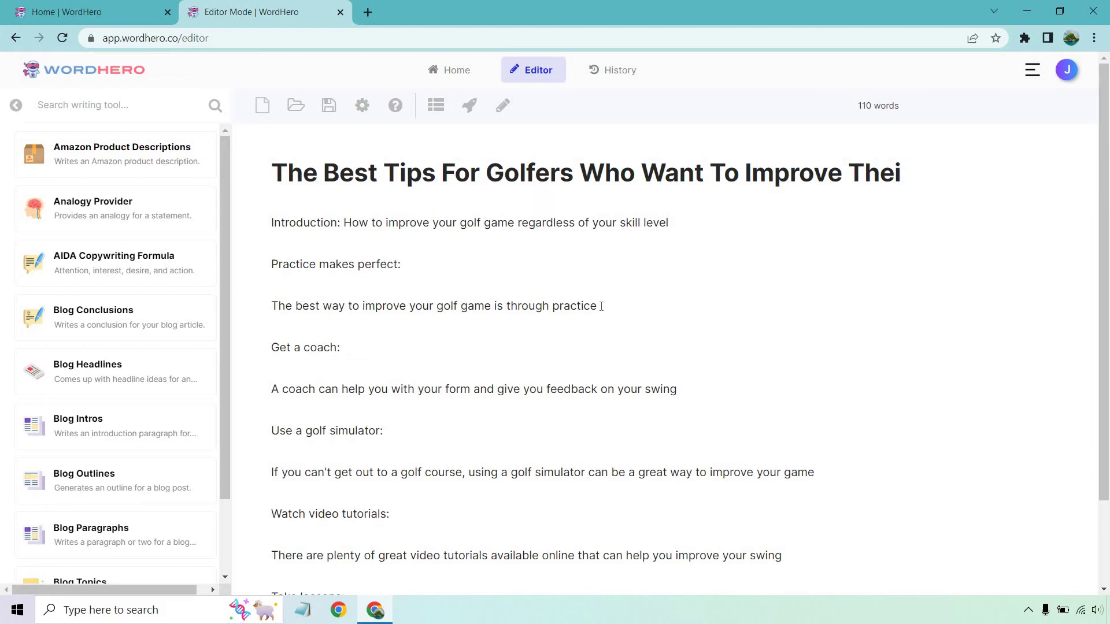
Step: Delete the sentences under each outline heading, keeping only the introduction and tip headings
{"action": "left_click_drag", "start_coordinate": [601, 305], "coordinate": [271, 307]}
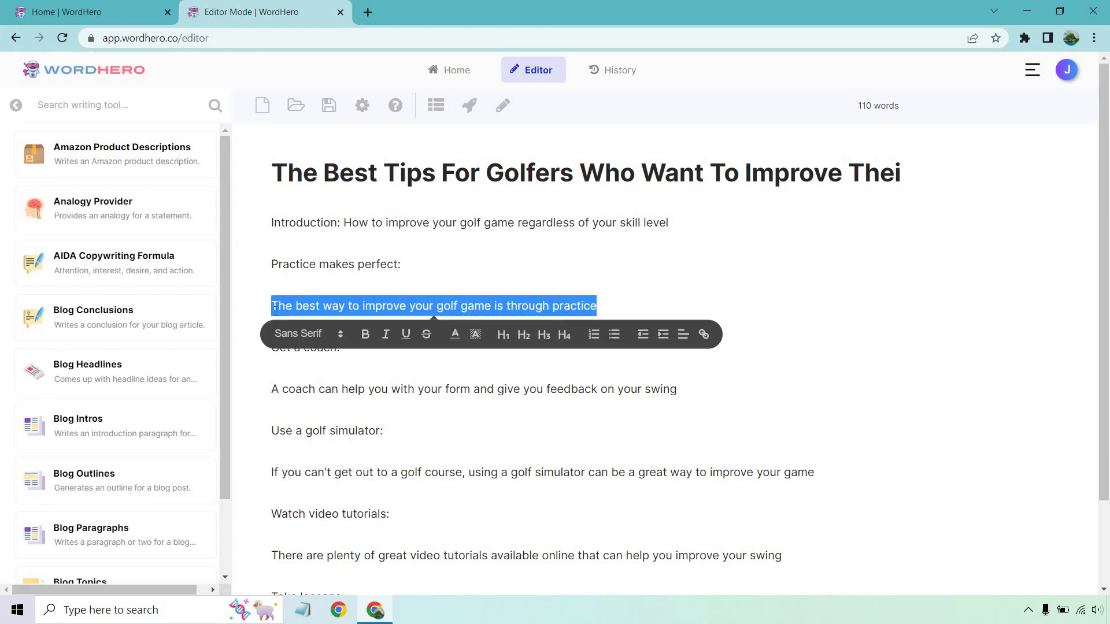
{"action": "key", "text": "BackSpace"}
{"action": "key", "text": "BackSpace"}
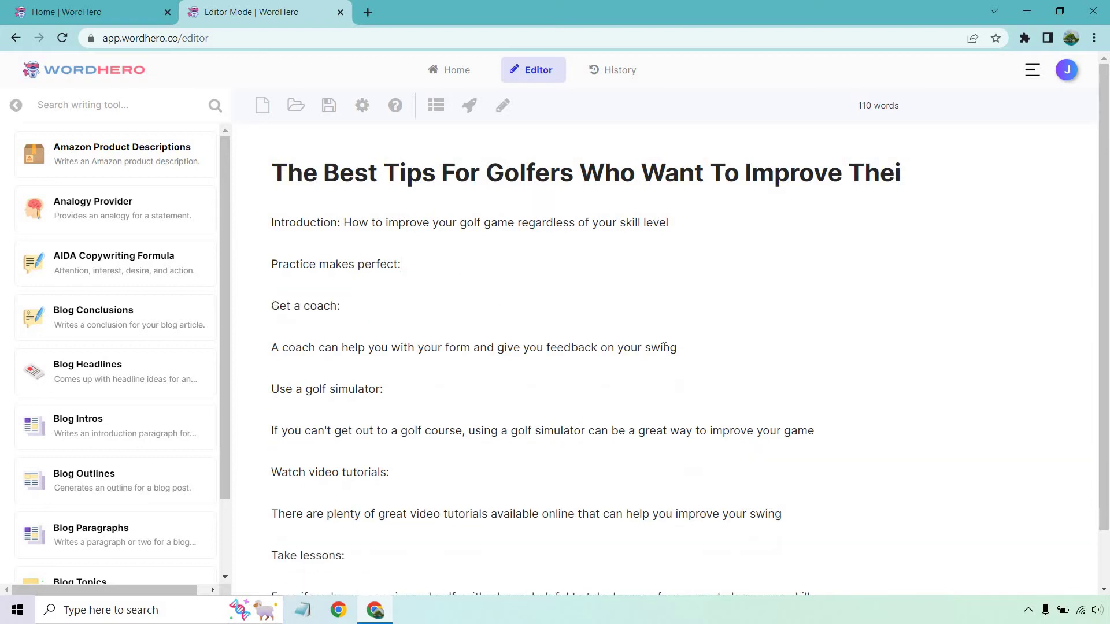
{"action": "left_click_drag", "start_coordinate": [686, 349], "coordinate": [250, 354]}
{"action": "key", "text": "BackSpace"}
{"action": "key", "text": "BackSpace"}
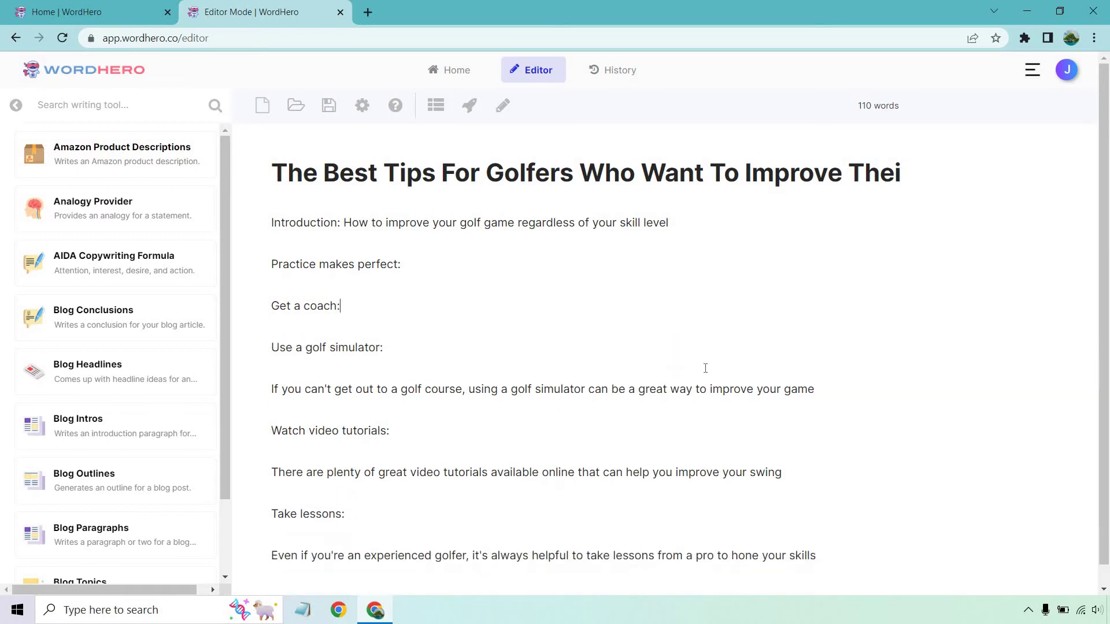
{"action": "left_click_drag", "start_coordinate": [816, 389], "coordinate": [270, 389]}
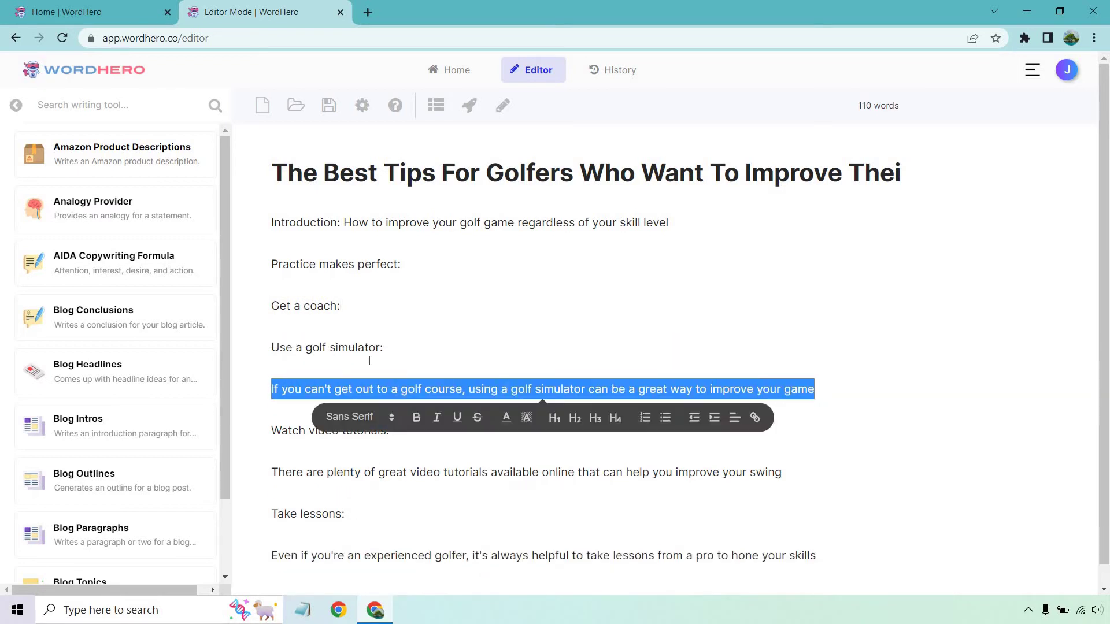
{"action": "key", "text": "BackSpace"}
{"action": "key", "text": "BackSpace"}
{"action": "left_click_drag", "start_coordinate": [792, 429], "coordinate": [255, 436]}
{"action": "key", "text": "BackSpace"}
{"action": "key", "text": "BackSpace"}
{"action": "key", "text": "BackSpace"}
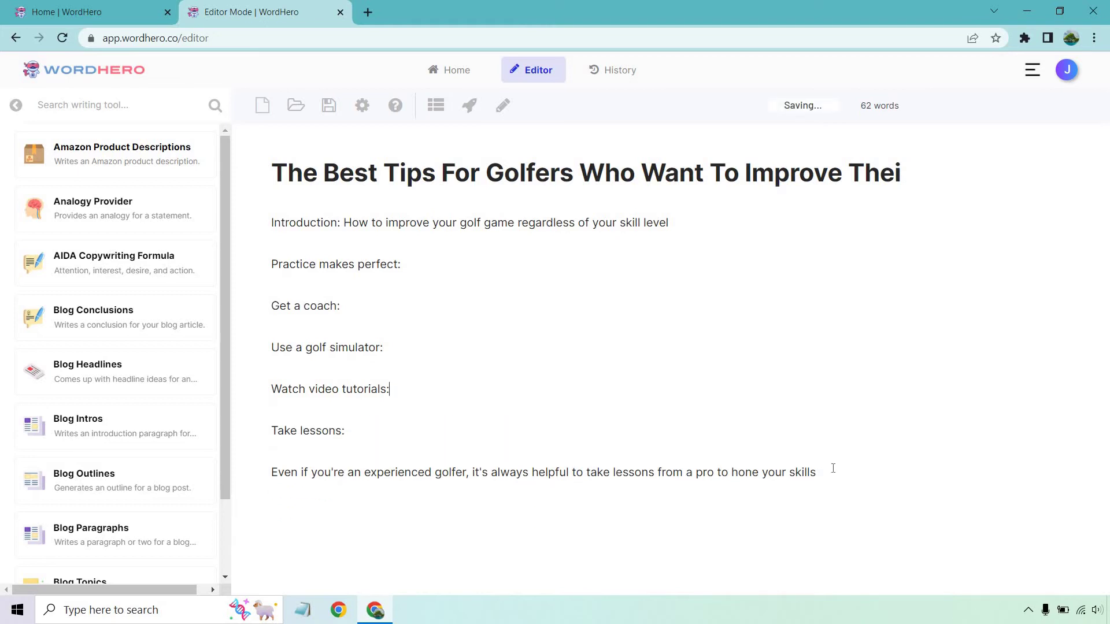
{"action": "left_click_drag", "start_coordinate": [816, 472], "coordinate": [268, 475]}
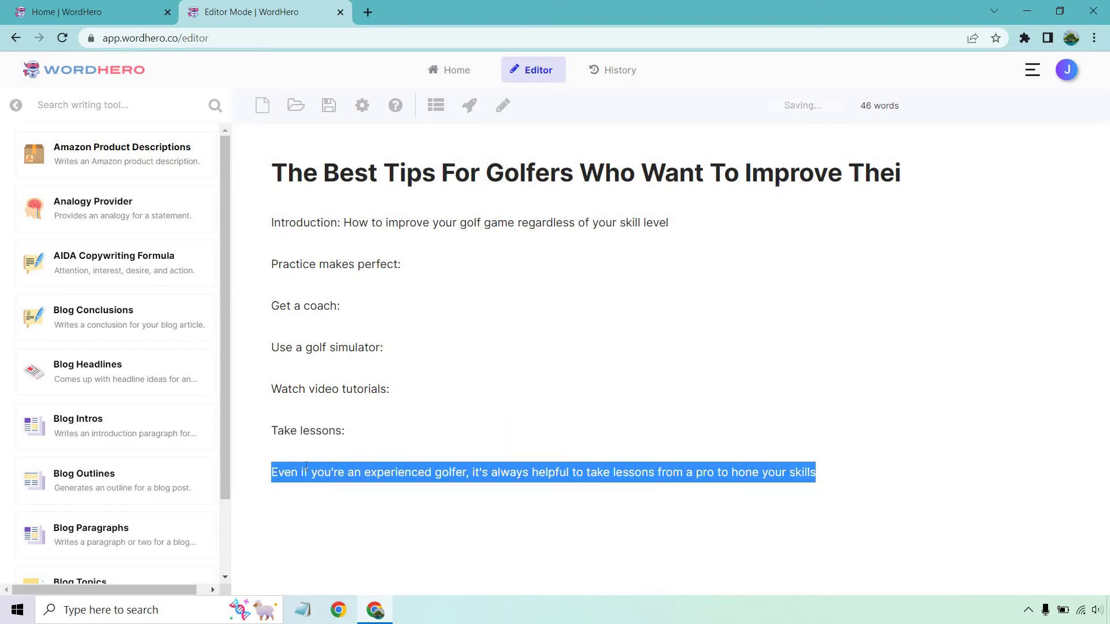
{"action": "key", "text": "BackSpace"}
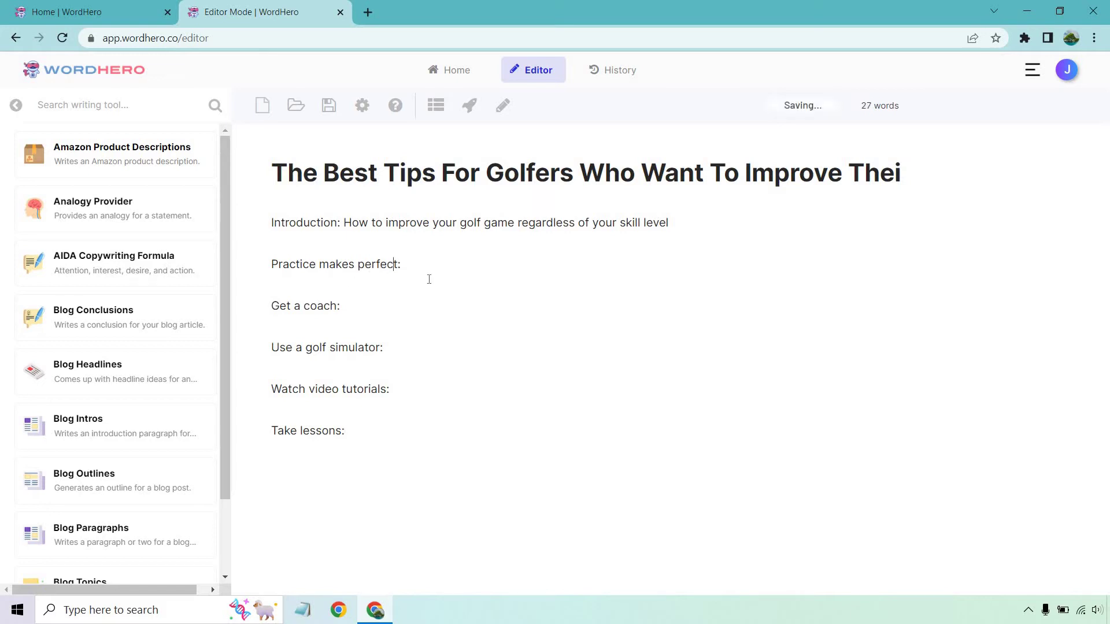
Step: Reword the first heading to 'Practice makes perfect when it comes to golf' with no colon
{"action": "type", "text": "when it comes to golf"}
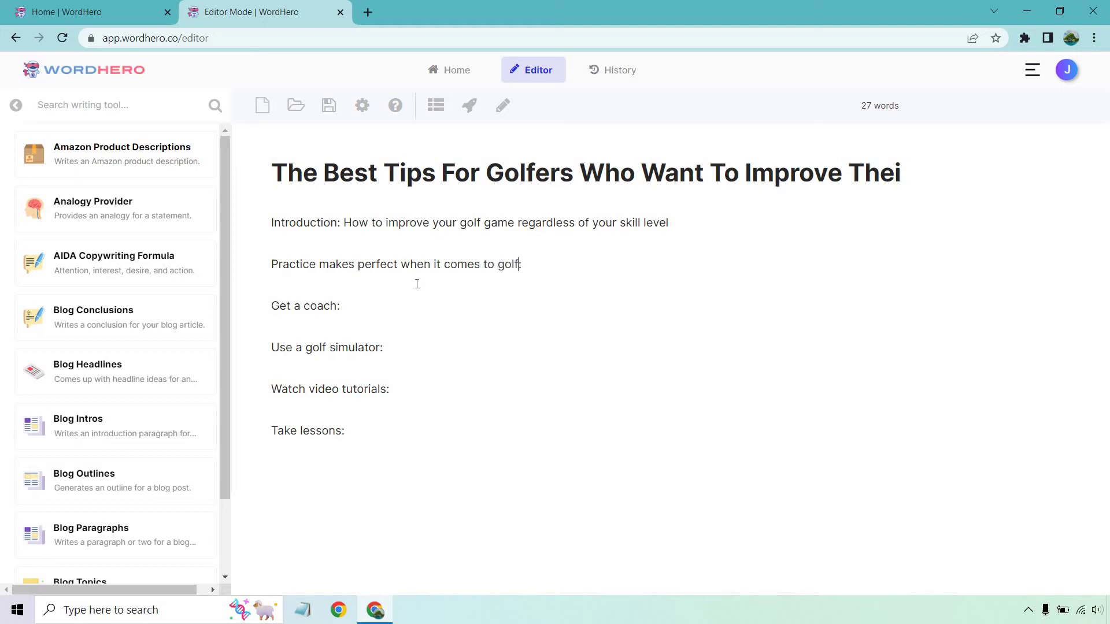
{"action": "key", "text": "Delete"}
{"action": "left_click_drag", "start_coordinate": [530, 264], "coordinate": [279, 261]}
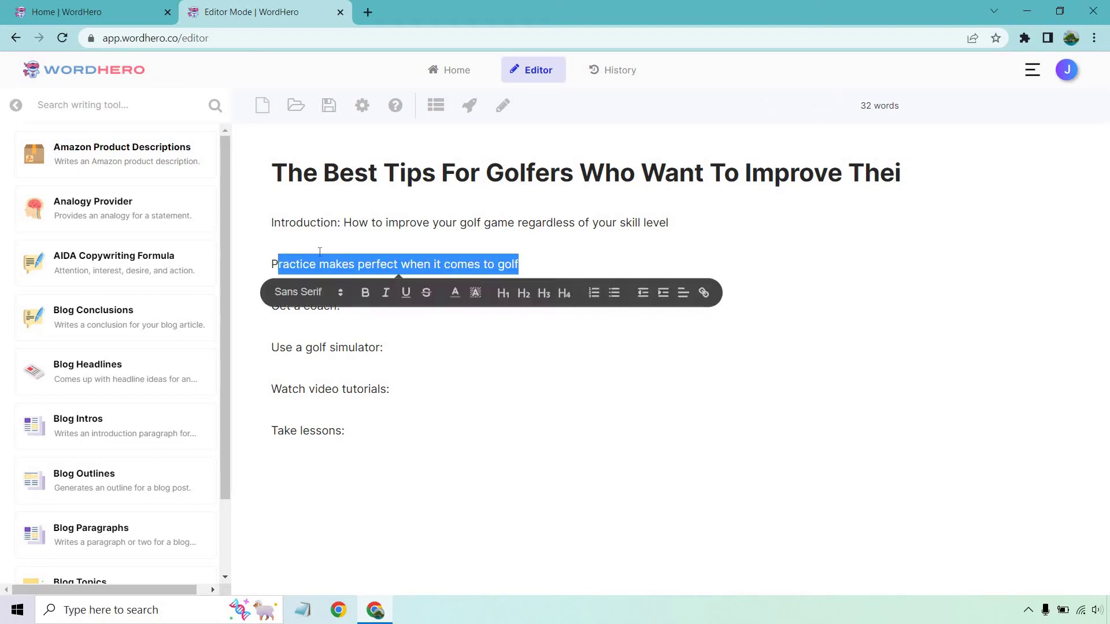
{"action": "left_click", "coordinate": [320, 252]}
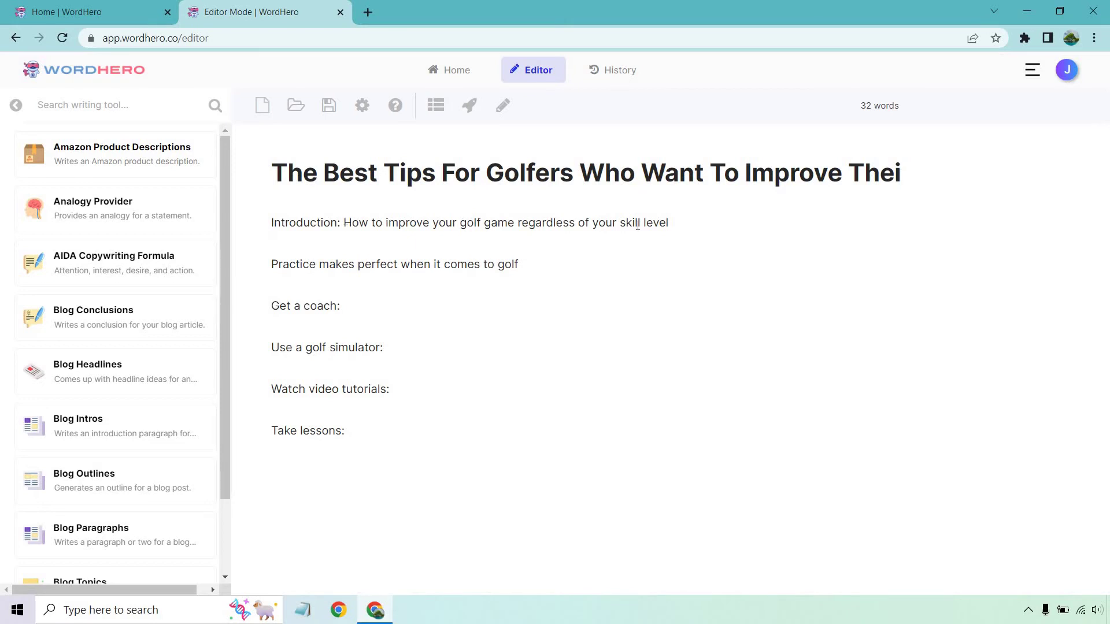
Step: Replace the introduction line with a generated intro ending 'Aside from those tips, let's talk more about…'
{"action": "left_click_drag", "start_coordinate": [680, 220], "coordinate": [272, 223]}
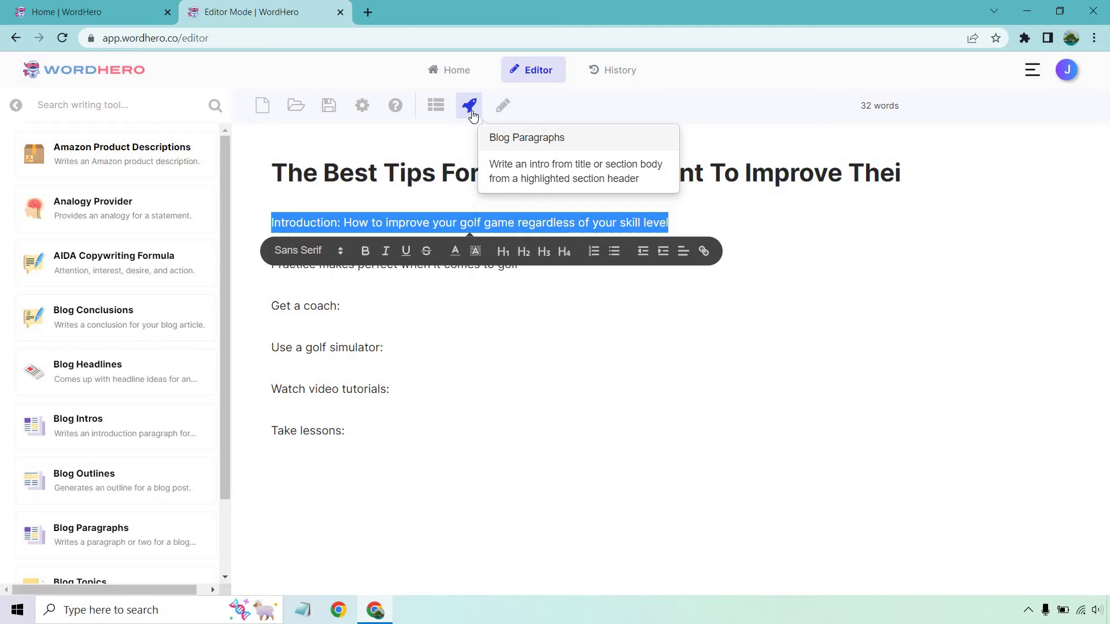
{"action": "left_click", "coordinate": [470, 108]}
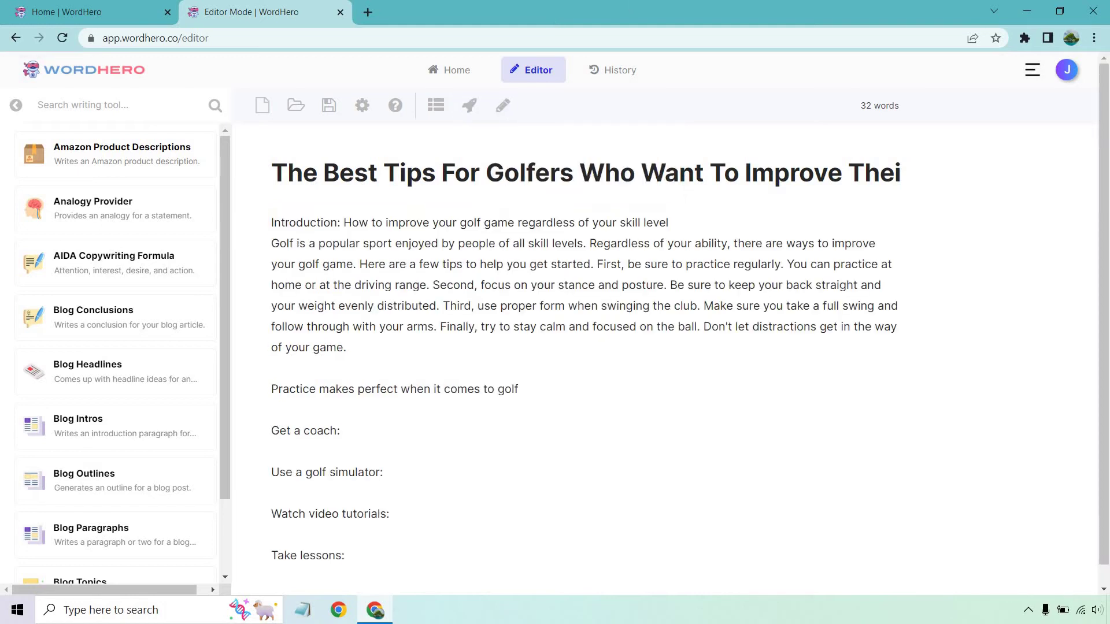
{"action": "left_click_drag", "start_coordinate": [671, 222], "coordinate": [270, 221]}
{"action": "key", "text": "BackSpace"}
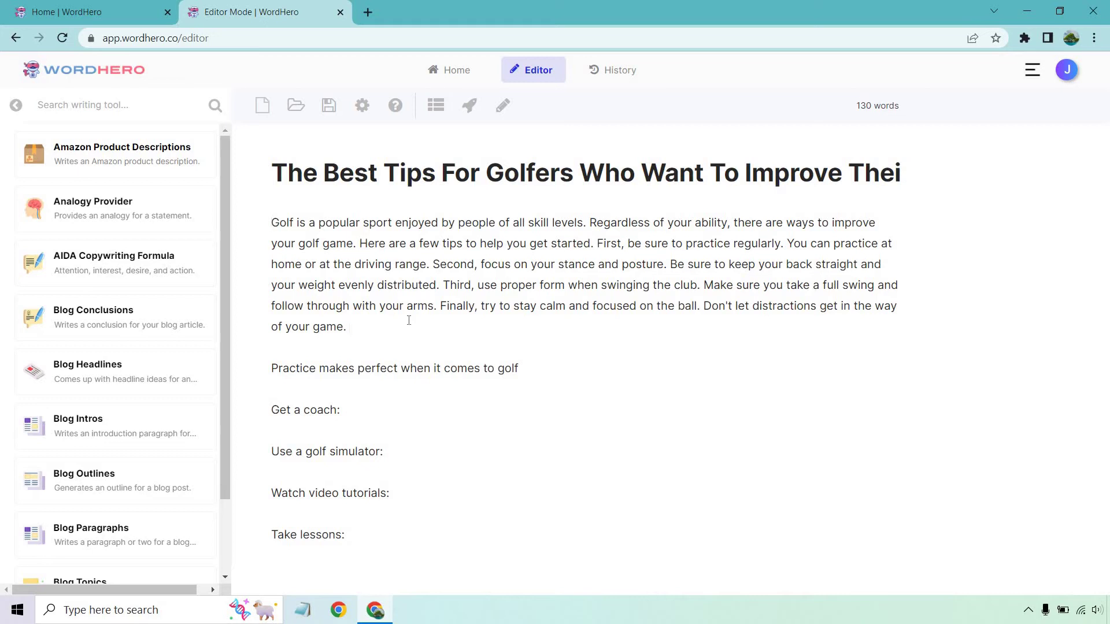
{"action": "type", "text": "Aside from those tips, let's talk more ab"}
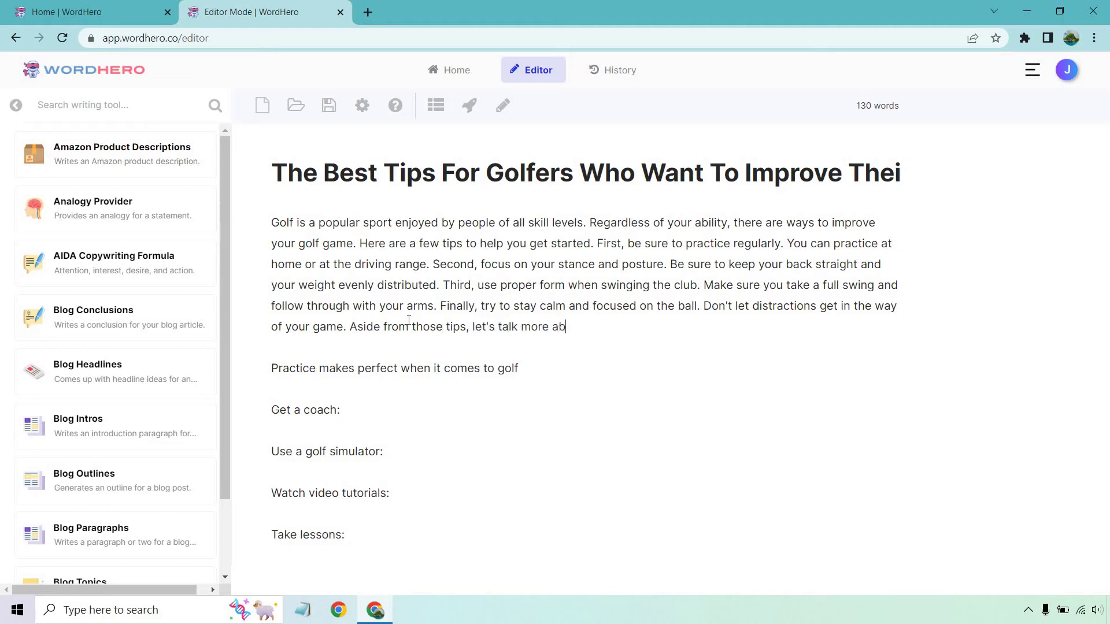
{"action": "type", "text": "out how you can really improve your"}
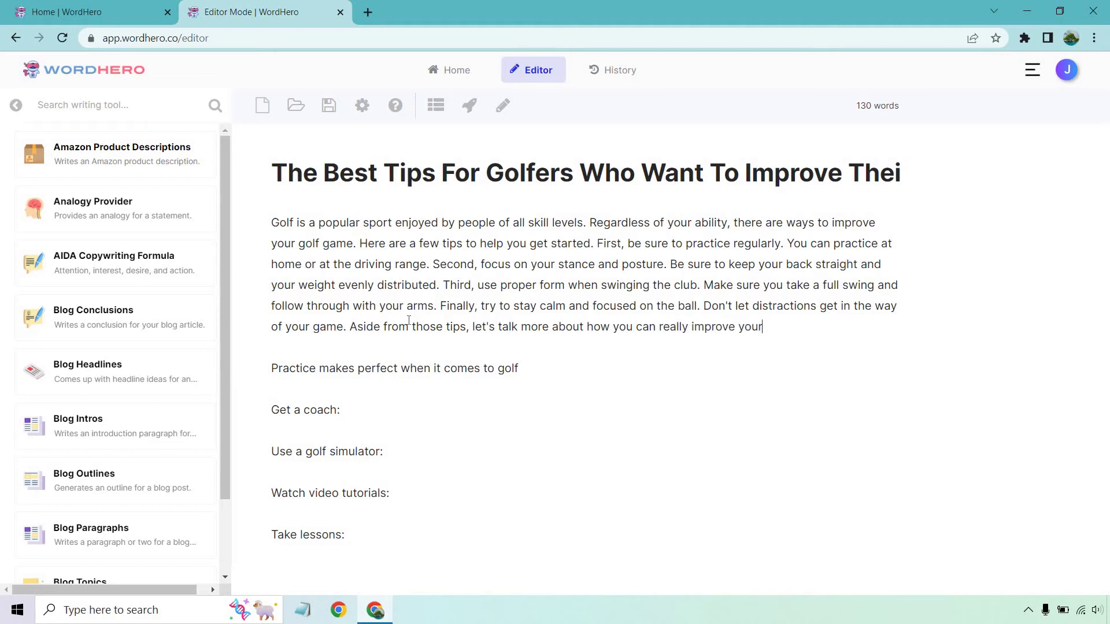
{"action": "type", "text": " golf game."}
Step: Generate body paragraphs for 'Practice makes perfect when it comes to golf'
{"action": "left_click_drag", "start_coordinate": [520, 373], "coordinate": [269, 374]}
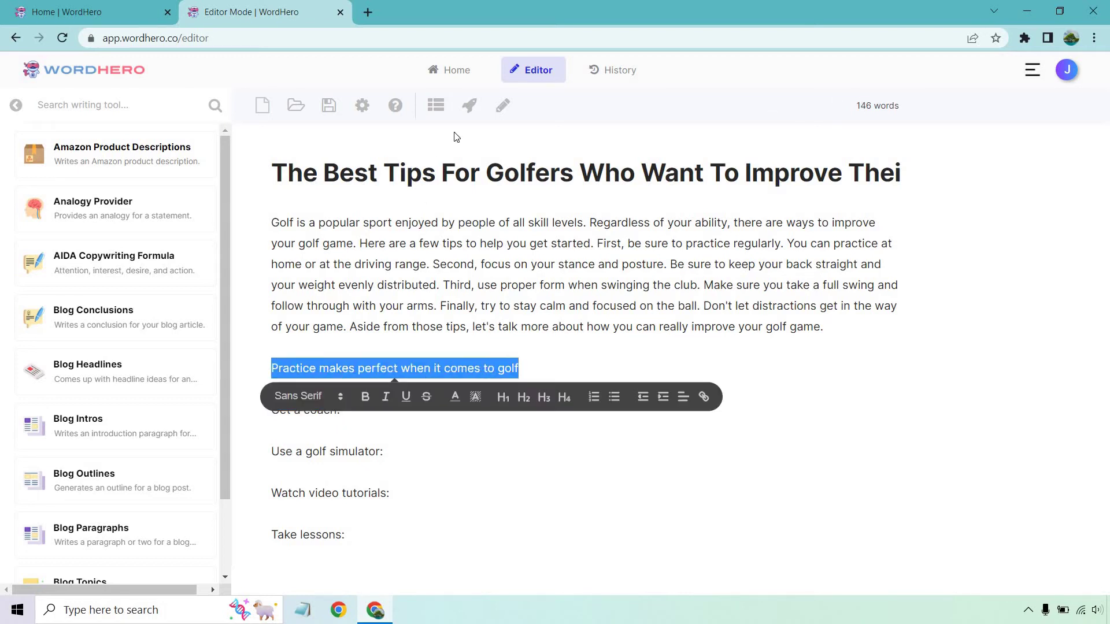
{"action": "left_click", "coordinate": [470, 106]}
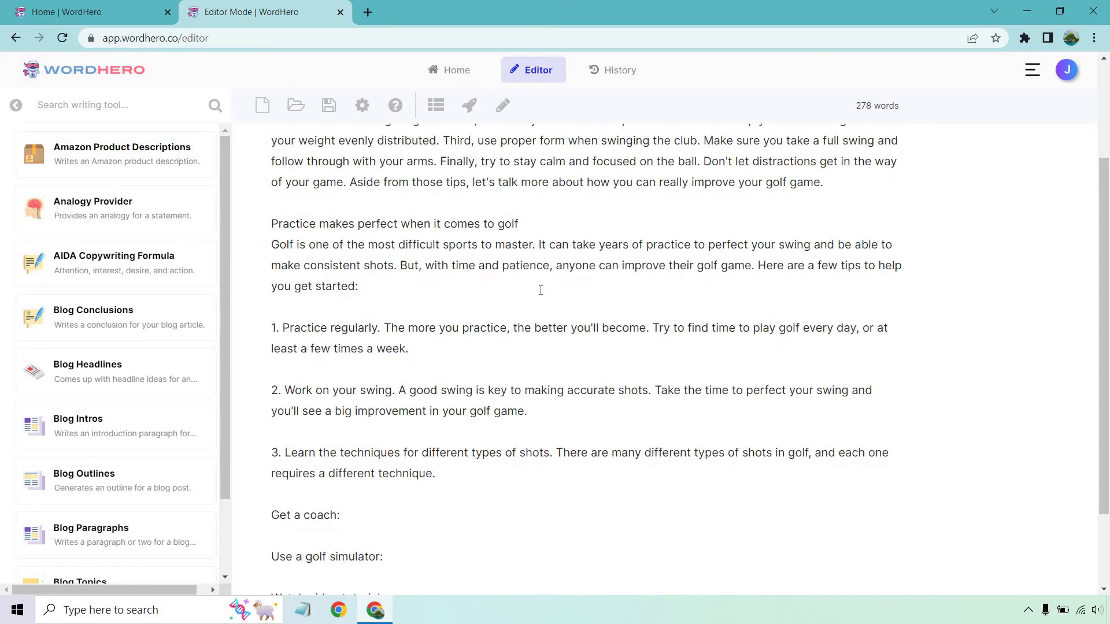
{"action": "left_click_drag", "start_coordinate": [438, 474], "coordinate": [272, 250]}
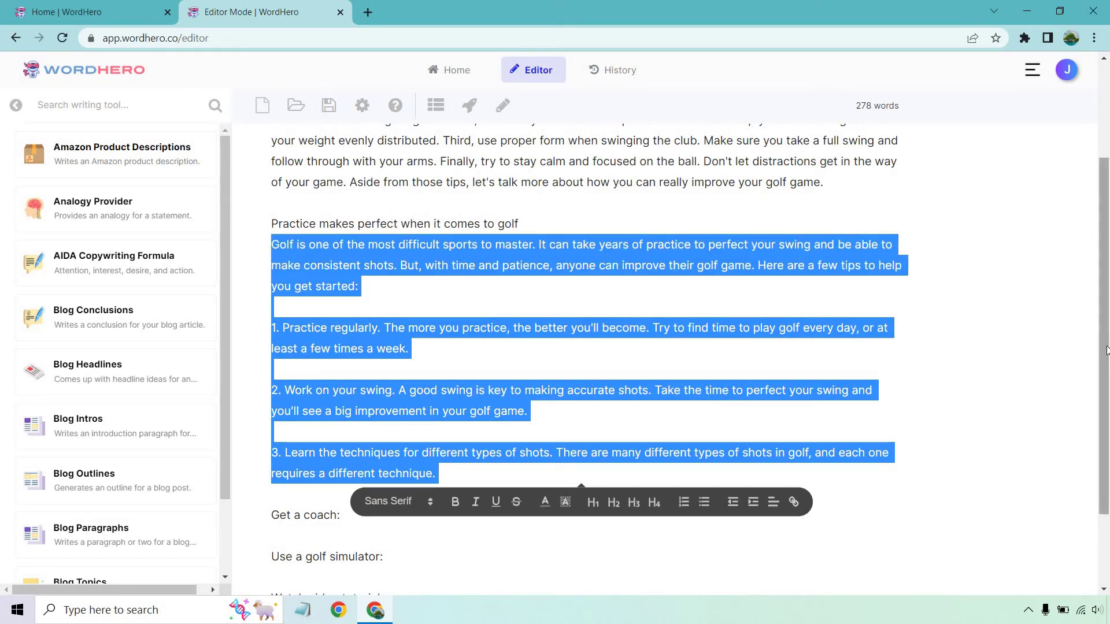
{"action": "left_click", "coordinate": [971, 297]}
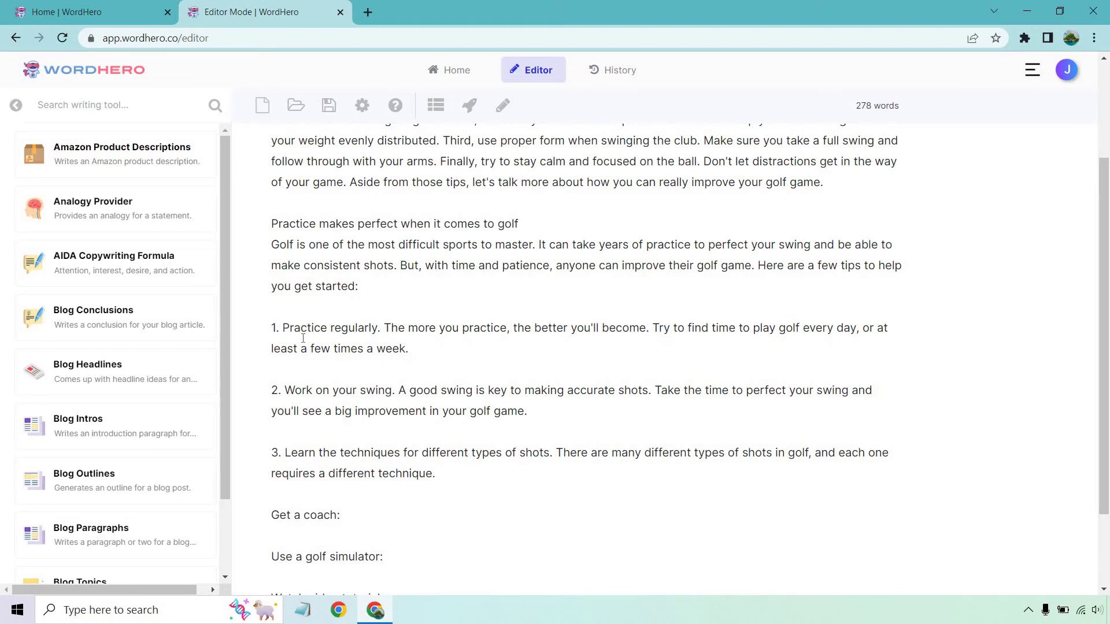
Step: Make 'Practice makes perfect when it comes to golf' an H2 heading
{"action": "left_click", "coordinate": [534, 224]}
{"action": "key", "text": "Return"}
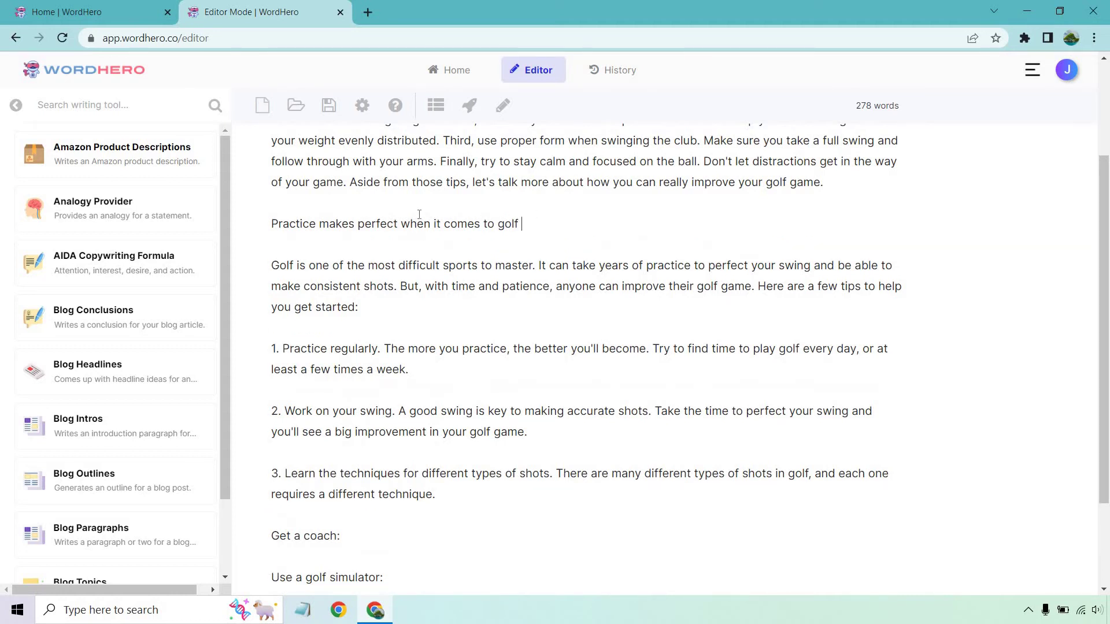
{"action": "left_click_drag", "start_coordinate": [419, 215], "coordinate": [264, 222]}
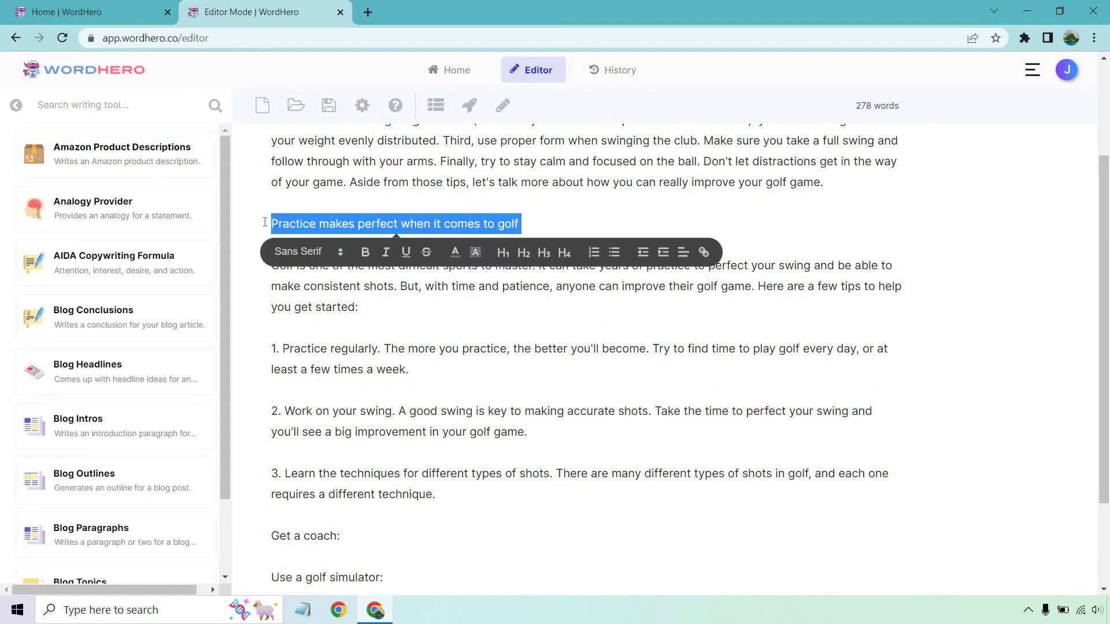
{"action": "left_click", "coordinate": [523, 252]}
{"action": "left_click", "coordinate": [849, 182]}
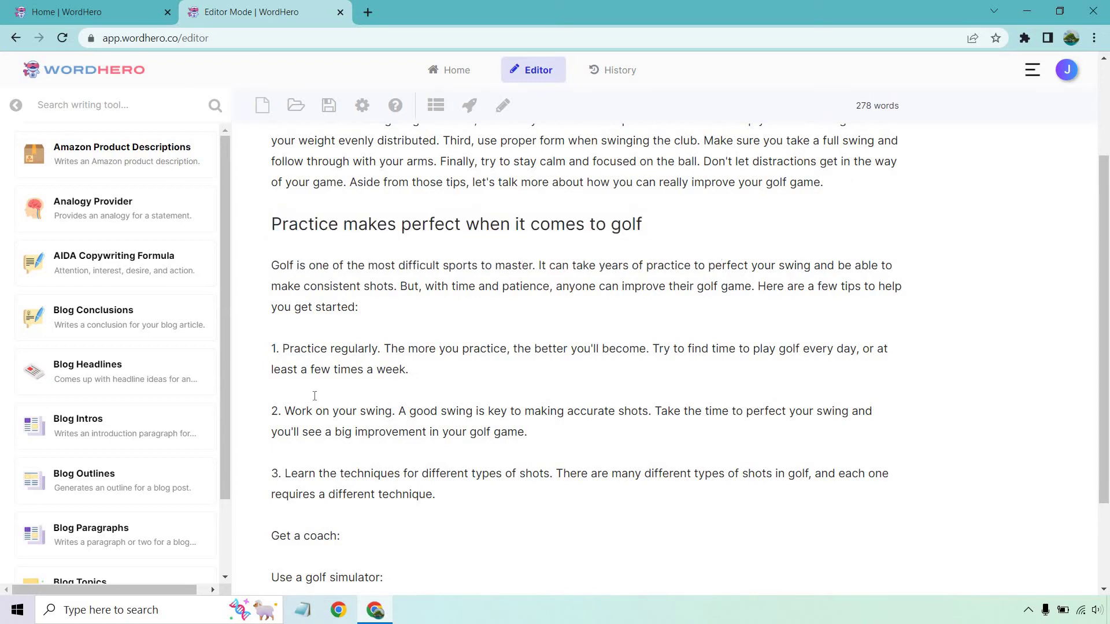
Step: Reword the coach tip line to 'Get a golf coach:'
{"action": "scroll", "coordinate": [470, 312], "scroll_direction": "down", "scroll_amount": 2}
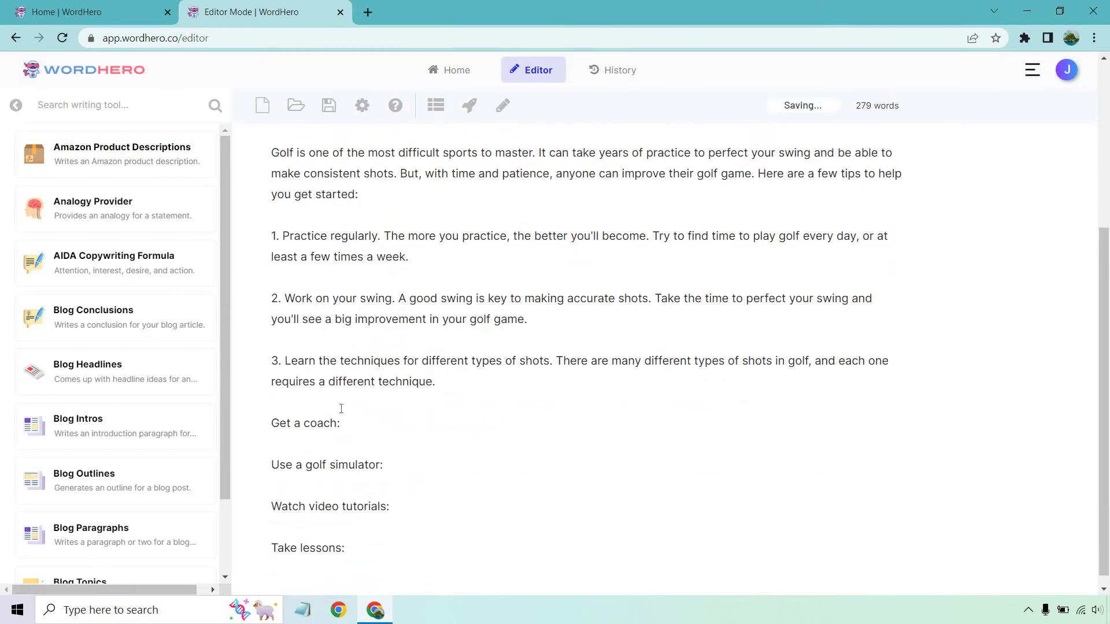
{"action": "left_click", "coordinate": [304, 410]}
{"action": "type", "text": "golf"}
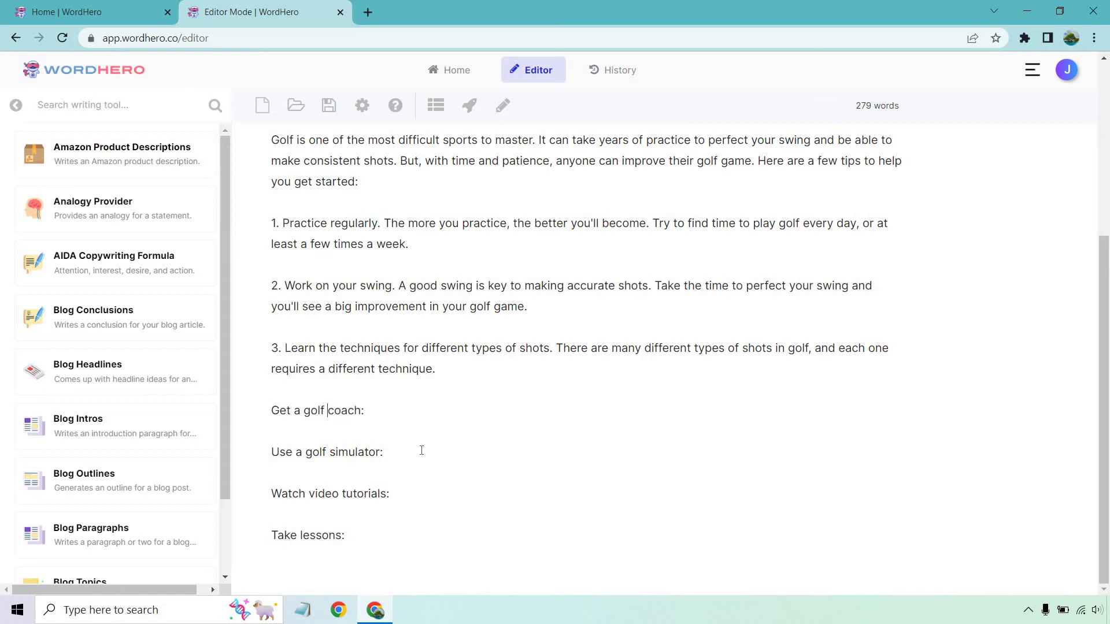
Step: Generate a paragraph about working with a coach under 'Get a golf coach:'
{"action": "left_click_drag", "start_coordinate": [378, 414], "coordinate": [270, 412]}
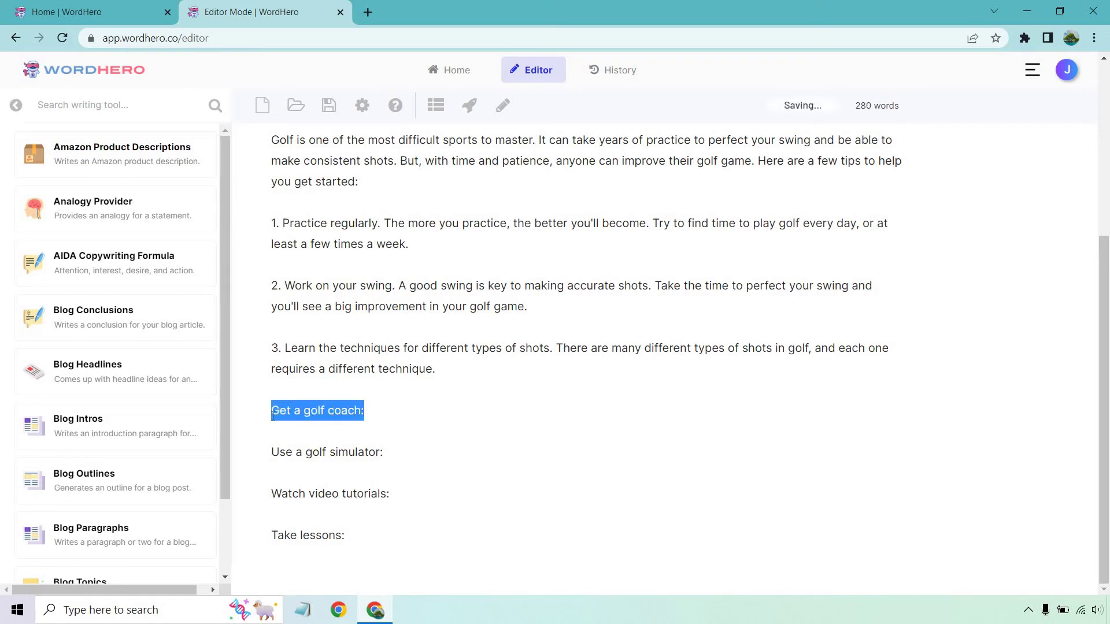
{"action": "left_click", "coordinate": [469, 106]}
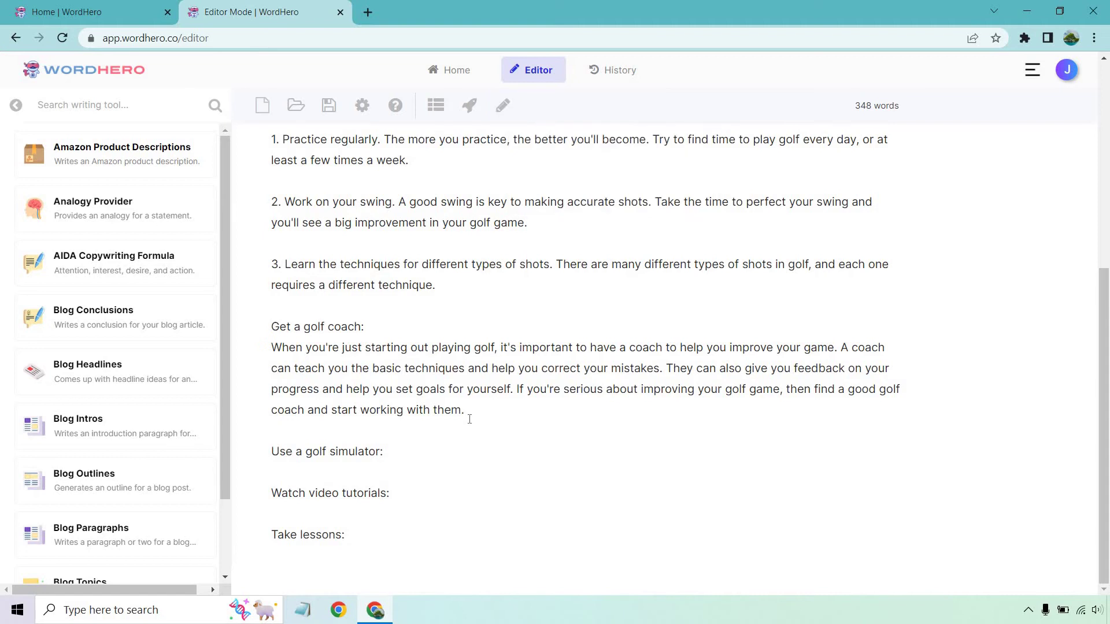
{"action": "left_click_drag", "start_coordinate": [469, 412], "coordinate": [270, 346]}
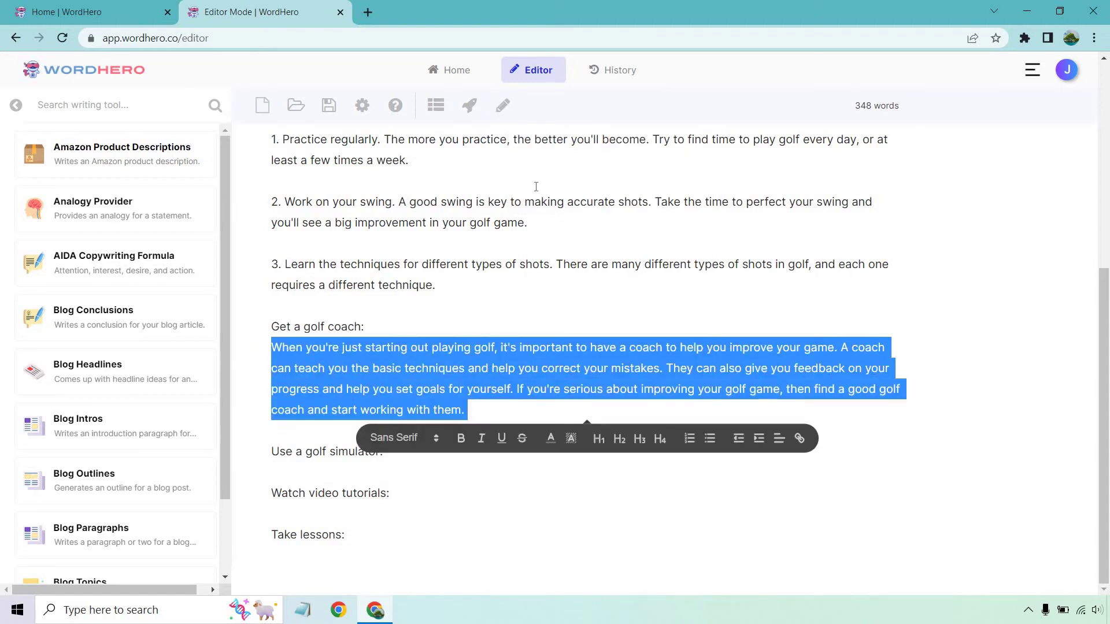
Step: Use Write More to add a second coach paragraph starting 'Determine what you want from a coach'
{"action": "left_click", "coordinate": [504, 107]}
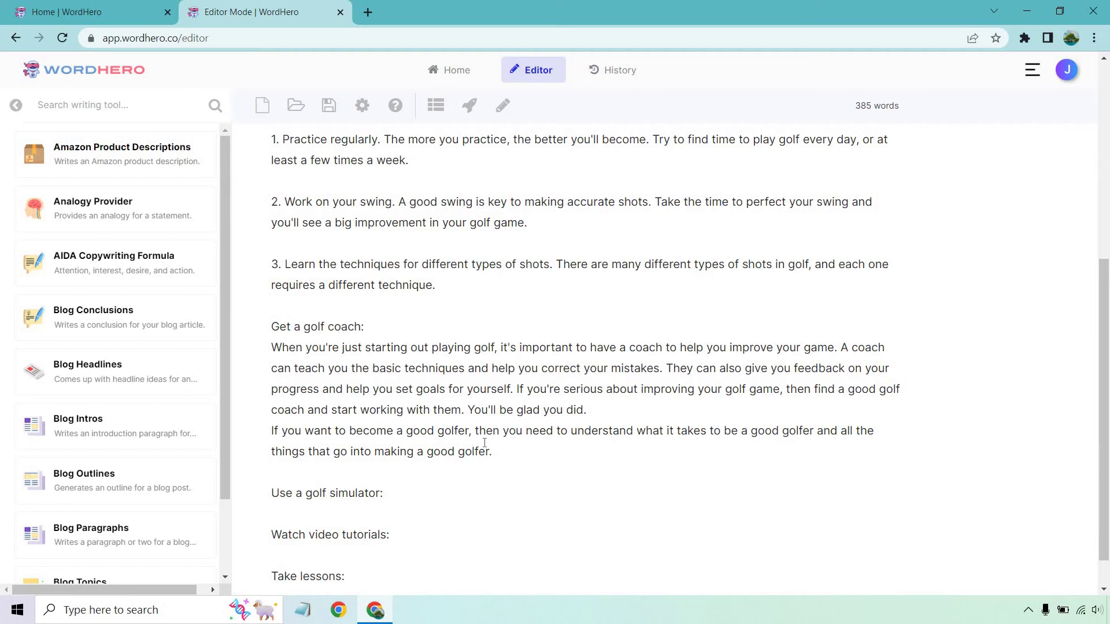
{"action": "left_click_drag", "start_coordinate": [495, 453], "coordinate": [467, 411]}
{"action": "key", "text": "BackSpace"}
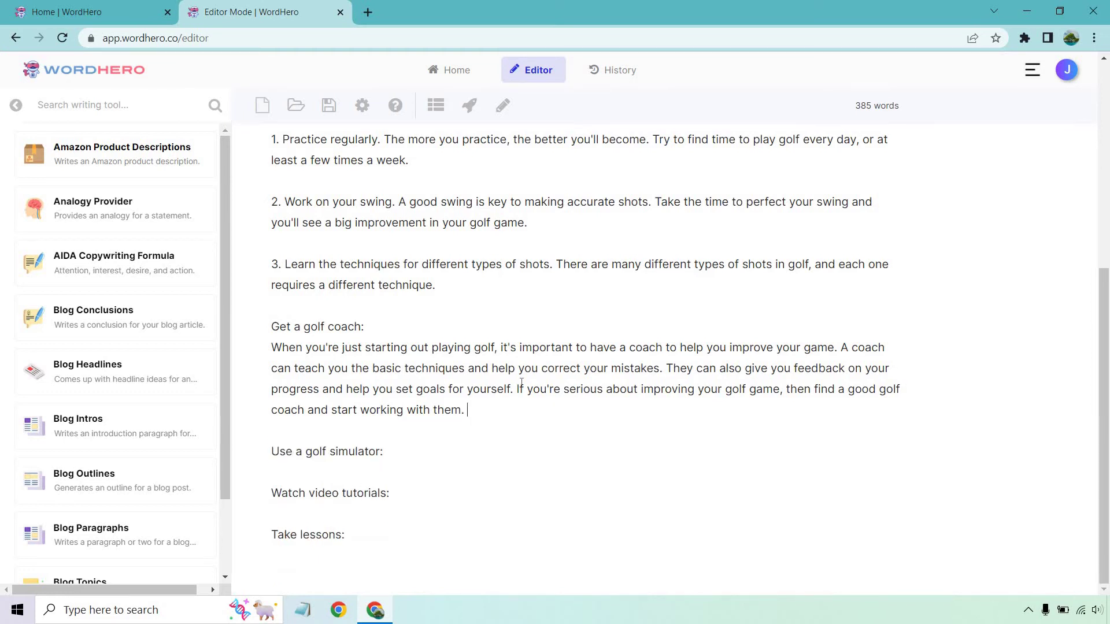
{"action": "left_click_drag", "start_coordinate": [477, 412], "coordinate": [271, 347]}
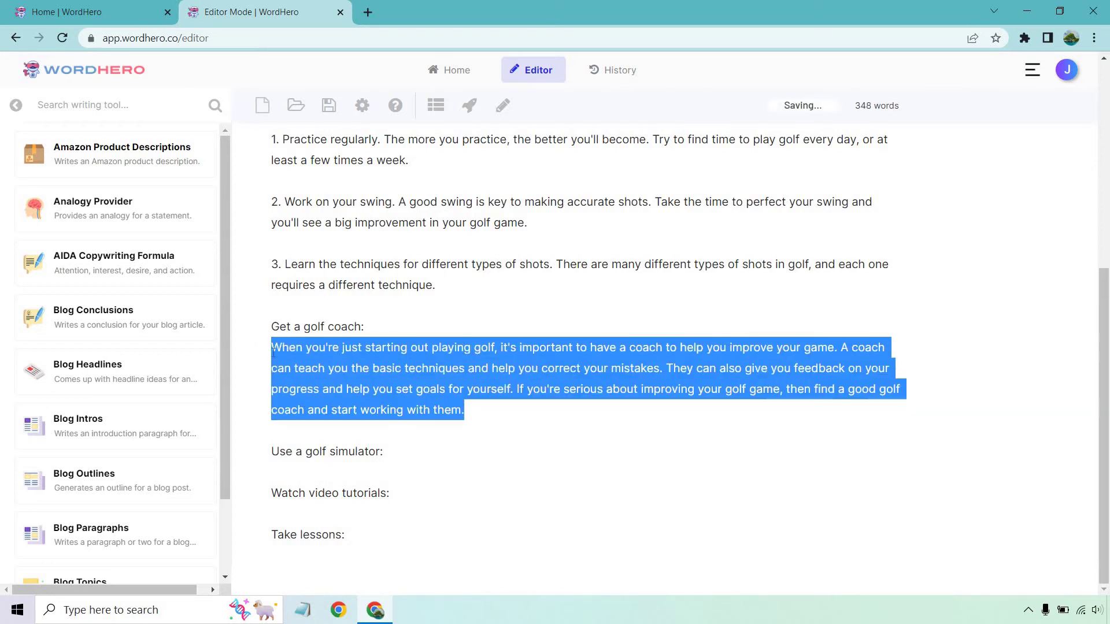
{"action": "left_click", "coordinate": [503, 105]}
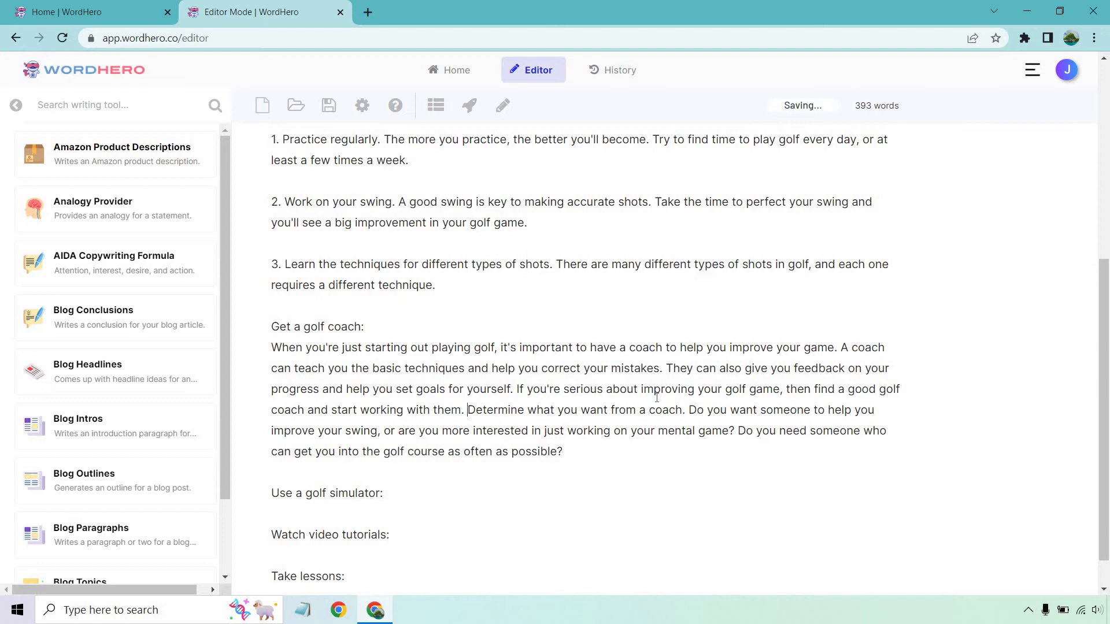
{"action": "key", "text": "Return"}
{"action": "key", "text": "Return"}
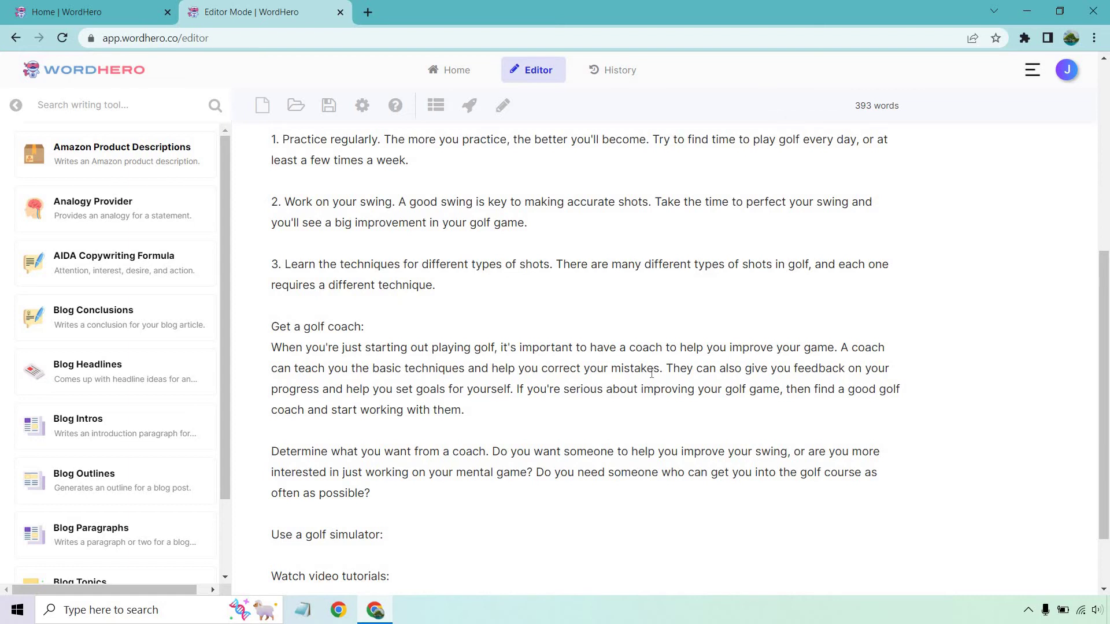
Step: Drop the colon from 'Use a golf simulator' and generate a simulator paragraph beneath it
{"action": "scroll", "coordinate": [633, 355], "scroll_direction": "down", "scroll_amount": 1}
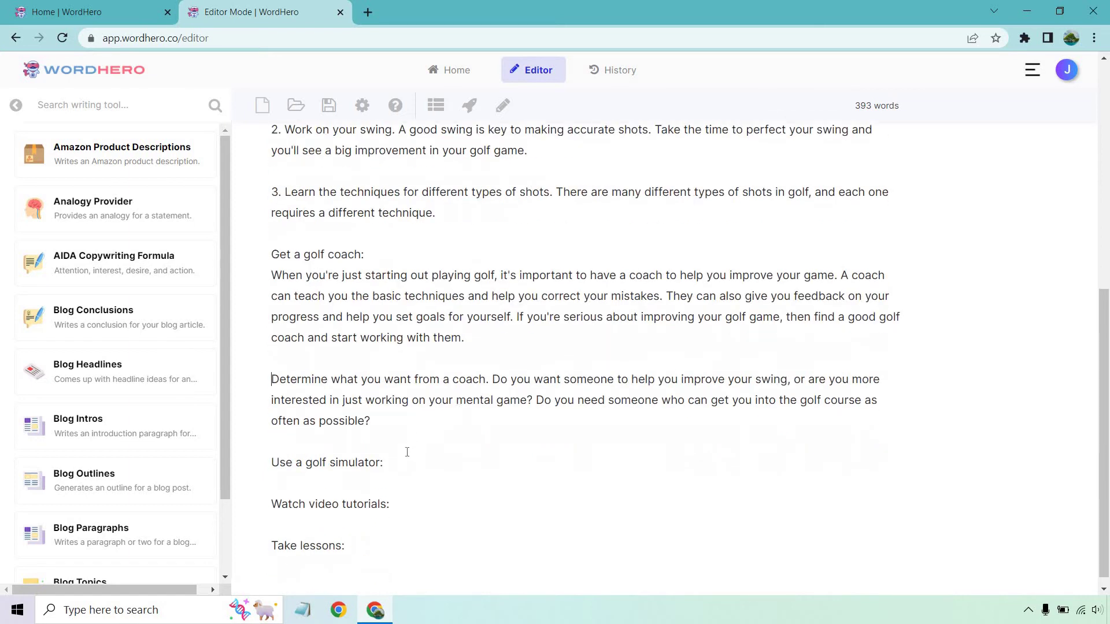
{"action": "left_click", "coordinate": [404, 467]}
{"action": "key", "text": "BackSpace"}
{"action": "left_click_drag", "start_coordinate": [395, 463], "coordinate": [262, 462]}
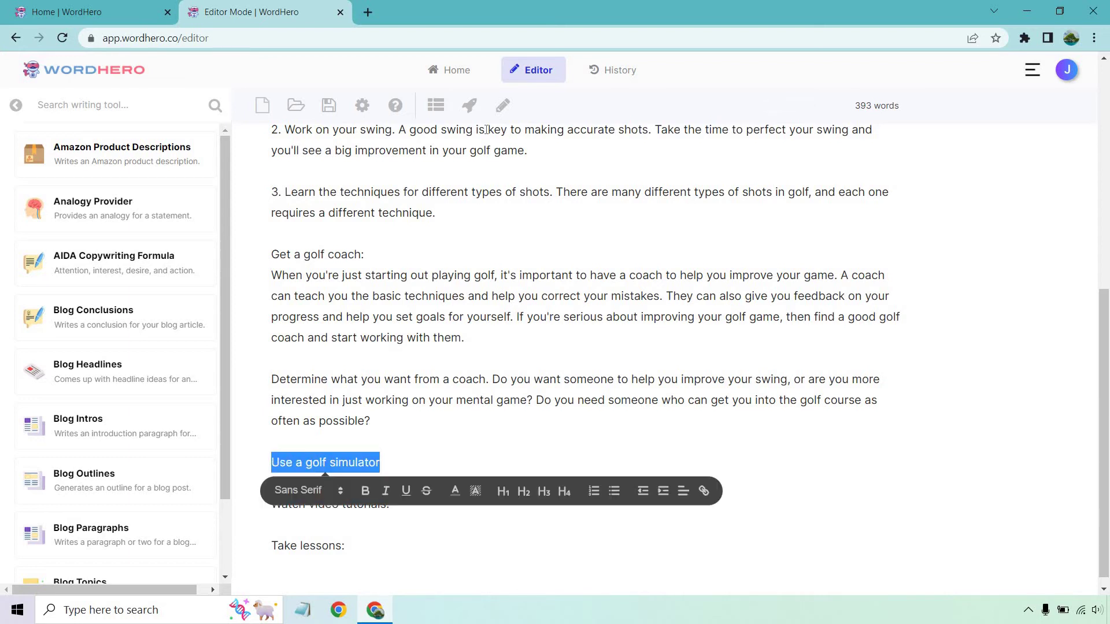
{"action": "left_click", "coordinate": [469, 105]}
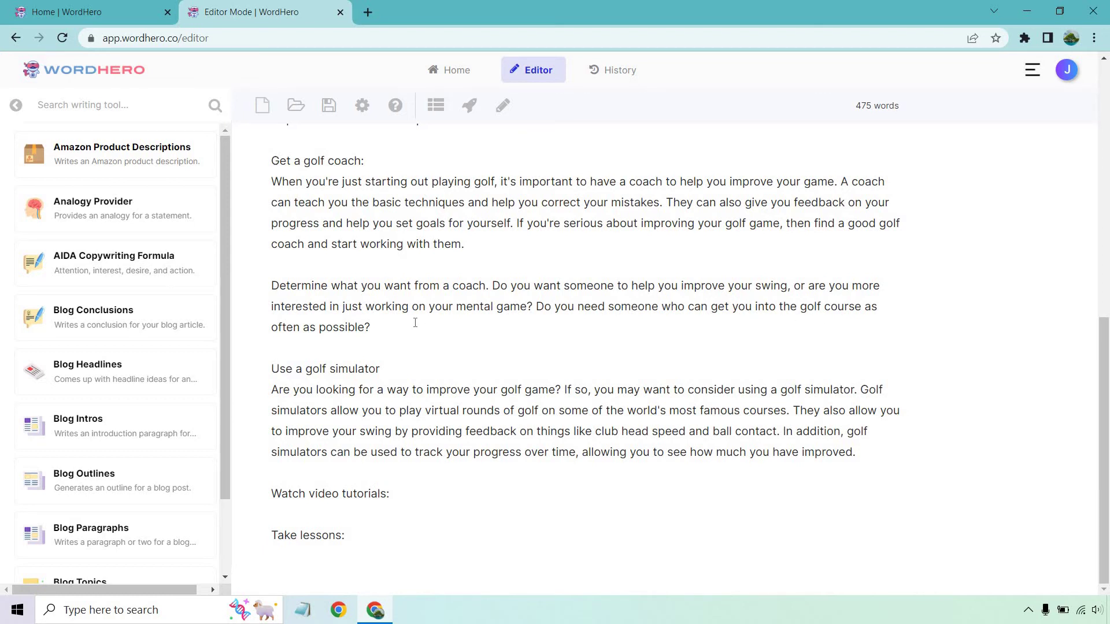
{"action": "scroll", "coordinate": [415, 322], "scroll_direction": "up", "scroll_amount": 4}
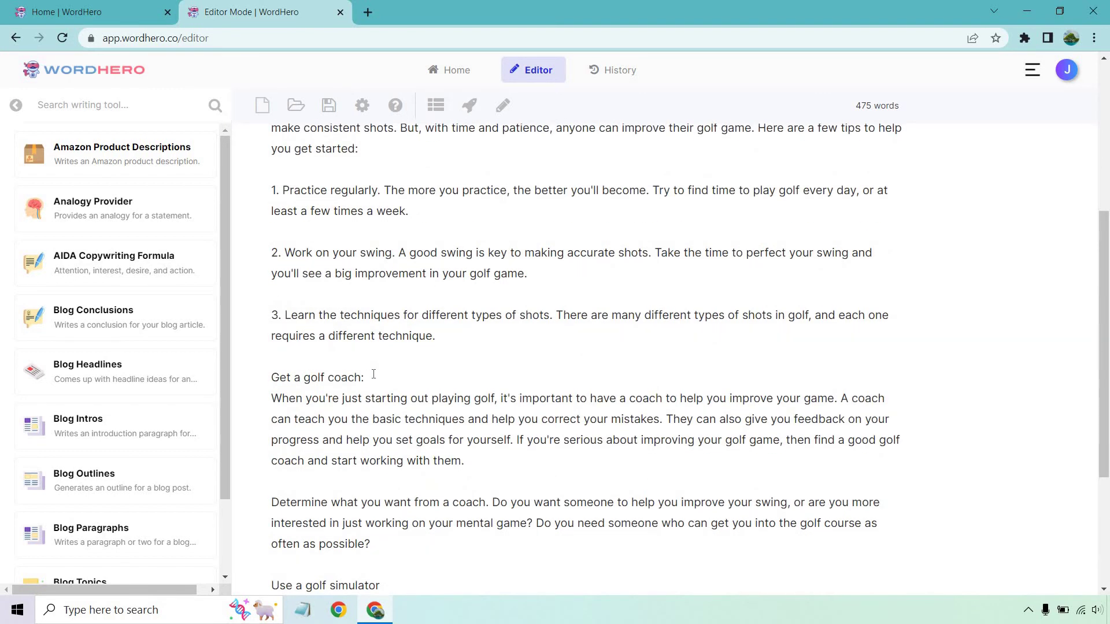
Step: Make 'Get a golf coach' and 'Use a golf simulator' H2 headings
{"action": "key", "text": "Return"}
{"action": "left_click_drag", "start_coordinate": [368, 380], "coordinate": [250, 379]}
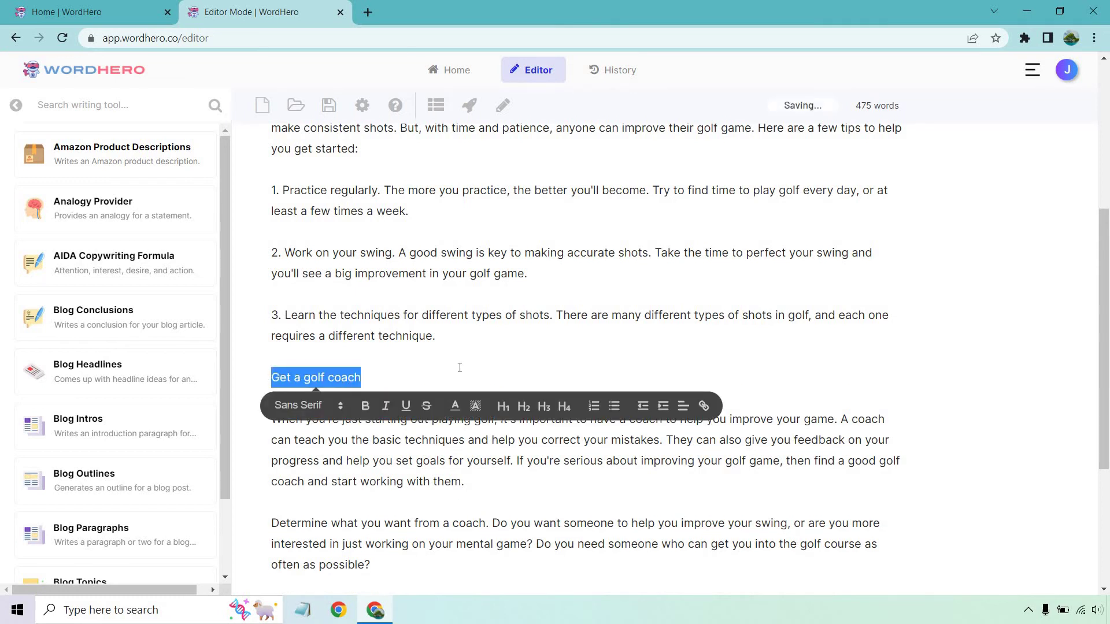
{"action": "left_click", "coordinate": [524, 407]}
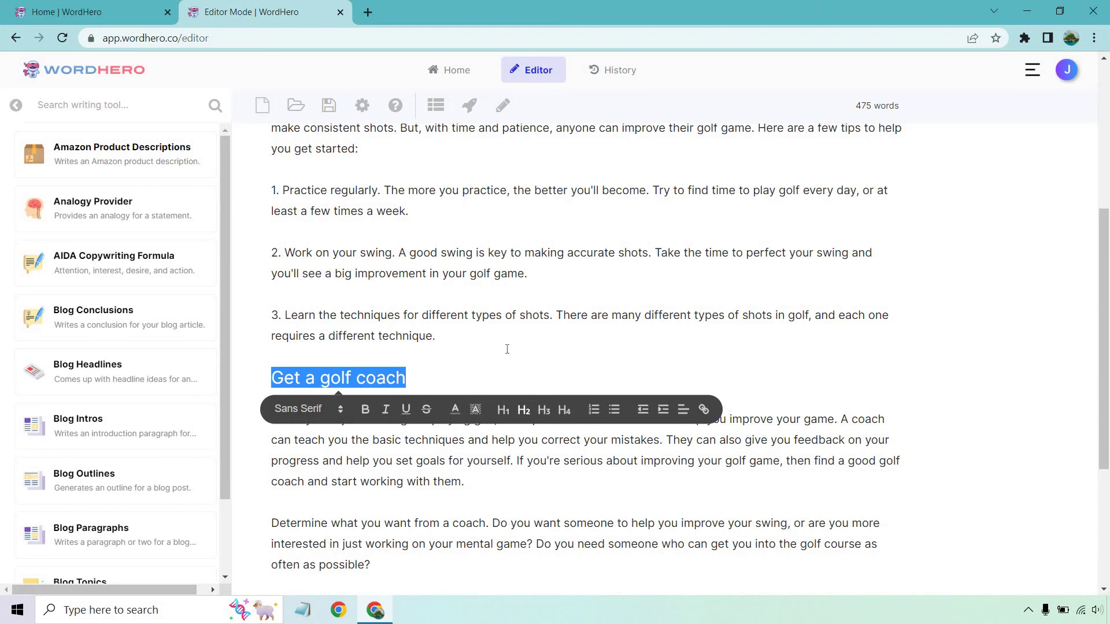
{"action": "left_click", "coordinate": [507, 349]}
{"action": "scroll", "coordinate": [391, 317], "scroll_direction": "down", "scroll_amount": 4}
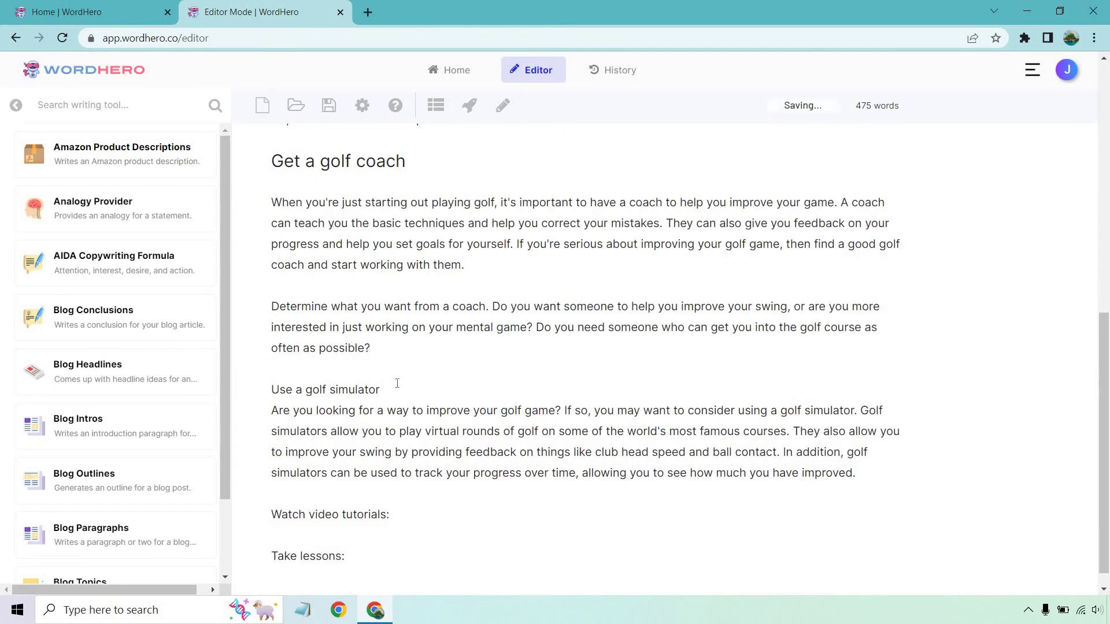
{"action": "key", "text": "Return"}
{"action": "triple_click", "coordinate": [243, 389]}
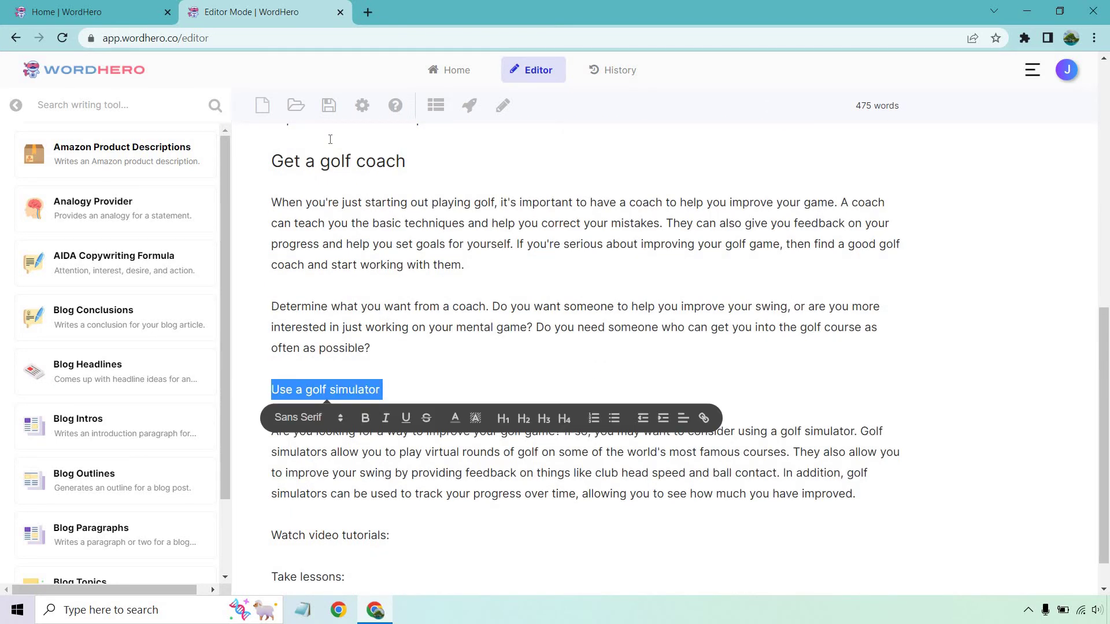
{"action": "left_click", "coordinate": [524, 417]}
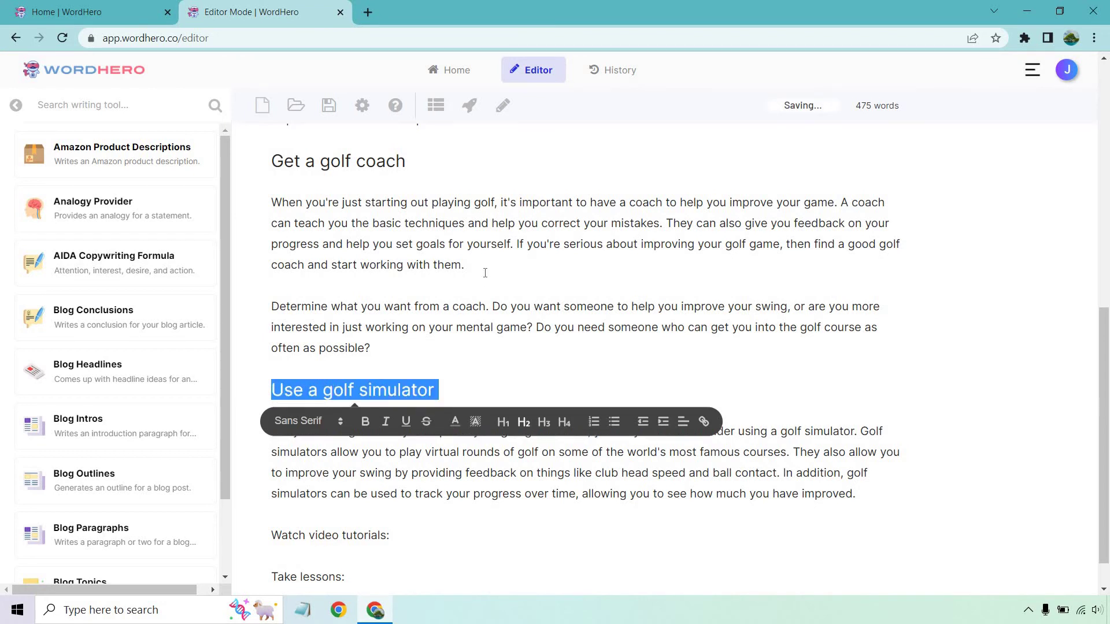
{"action": "left_click", "coordinate": [404, 475]}
Step: Delete 'Take lessons:' and reword the next tip to 'Watch golf video tutorials in order to improve'
{"action": "scroll", "coordinate": [404, 475], "scroll_direction": "down", "scroll_amount": 1}
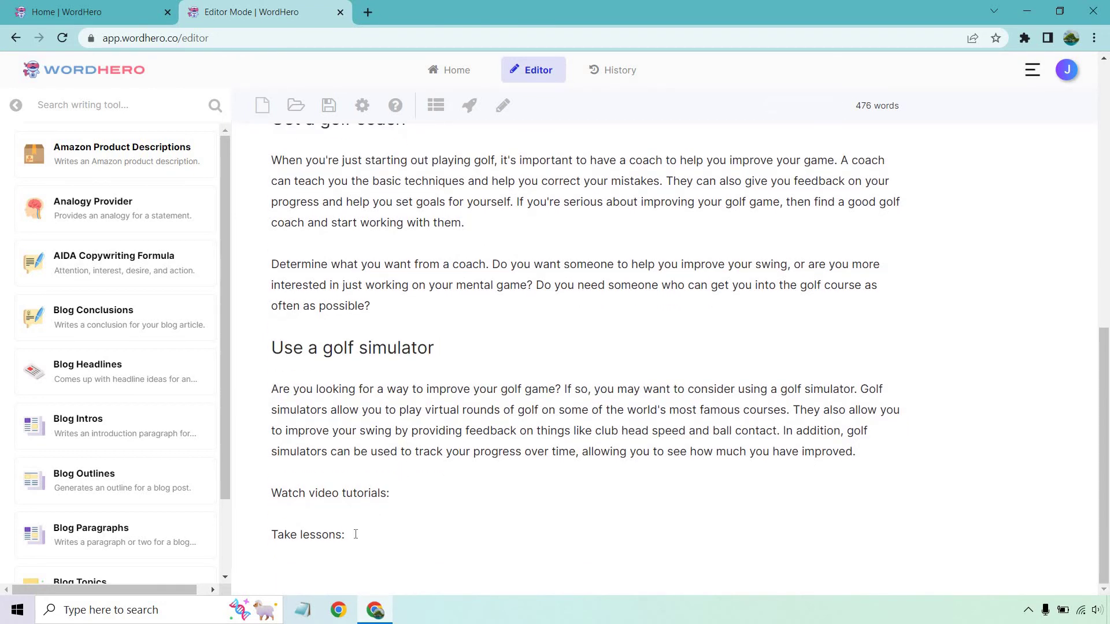
{"action": "left_click_drag", "start_coordinate": [356, 534], "coordinate": [269, 535]}
{"action": "key", "text": "BackSpace"}
{"action": "key", "text": "BackSpace"}
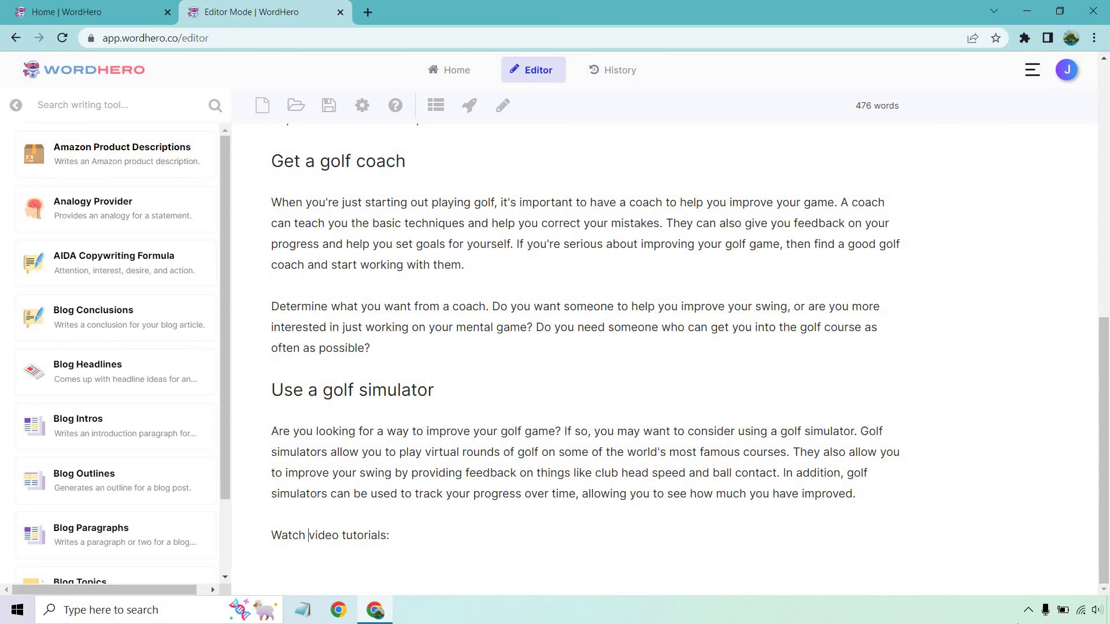
{"action": "type", "text": "golf video"}
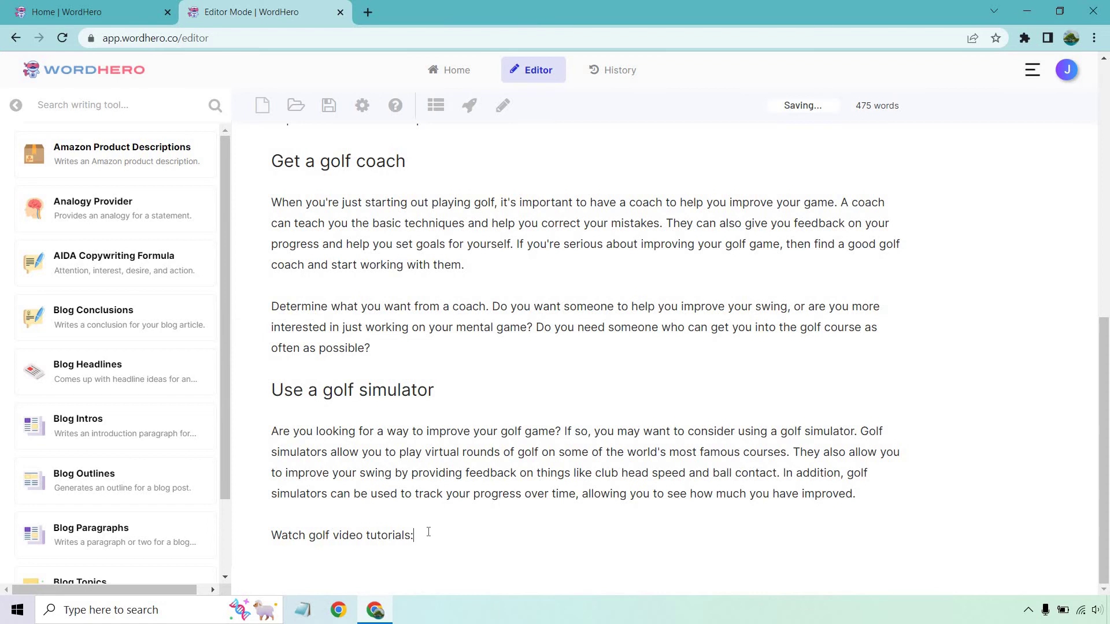
{"action": "type", "text": " tutorials in order to improve"}
Step: Generate and extend a golf video tutorials paragraph, then delete the stray 'Â' characters
{"action": "left_click_drag", "start_coordinate": [526, 537], "coordinate": [265, 535]}
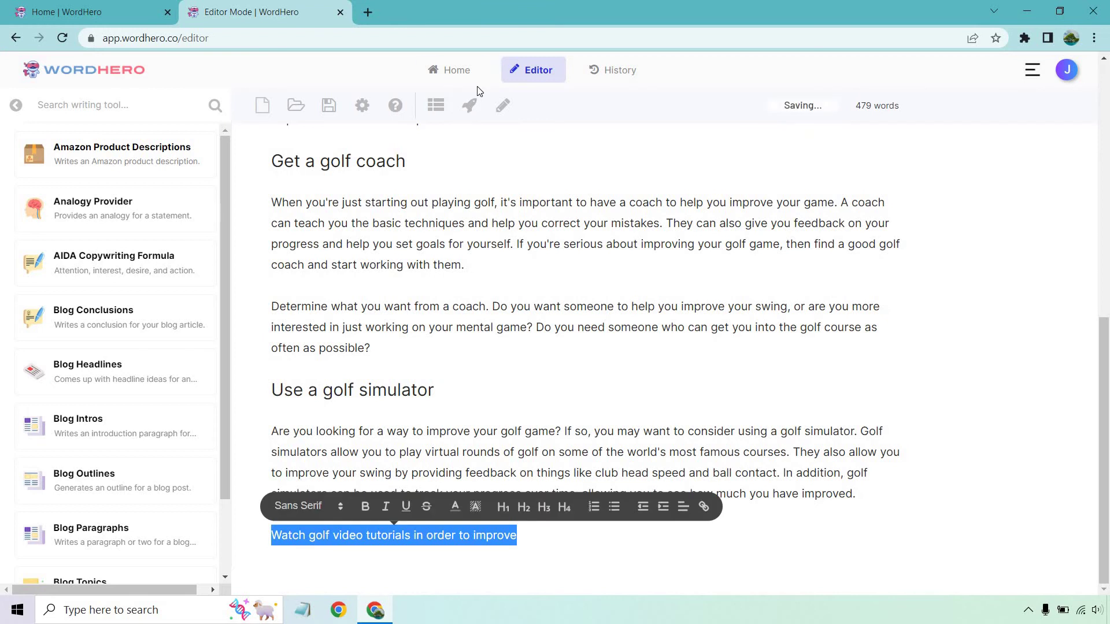
{"action": "left_click", "coordinate": [469, 106]}
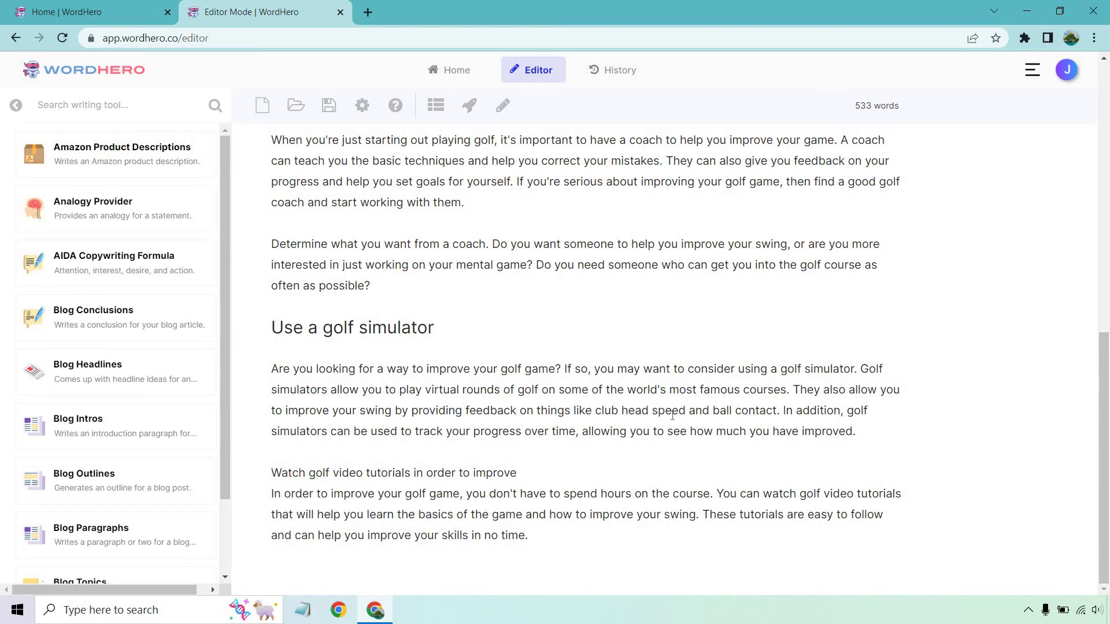
{"action": "left_click_drag", "start_coordinate": [542, 533], "coordinate": [272, 497]}
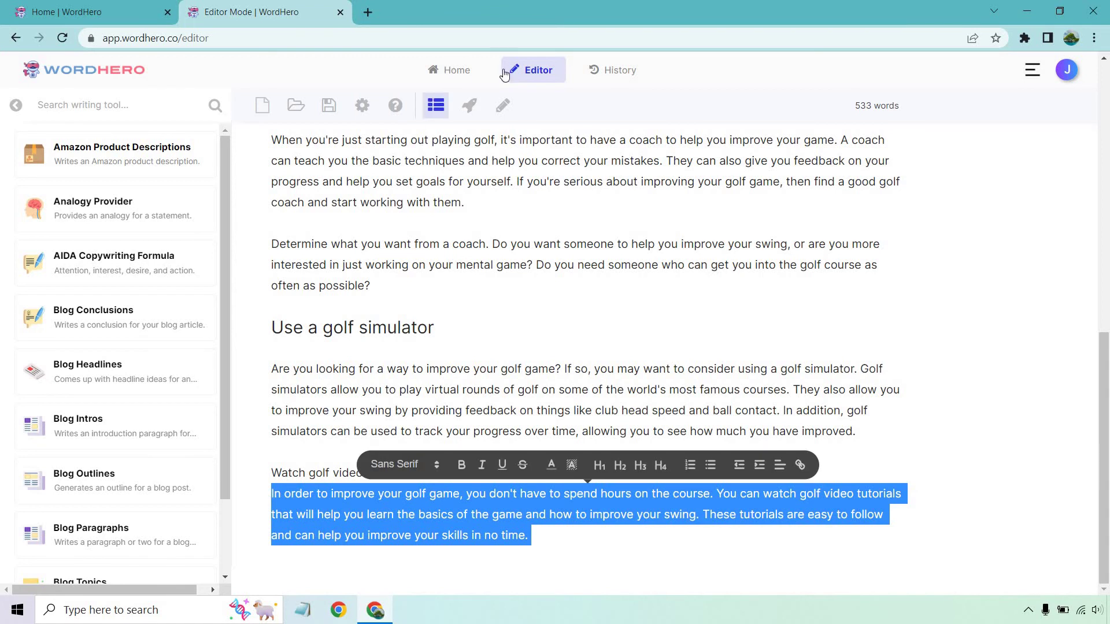
{"action": "left_click", "coordinate": [502, 110]}
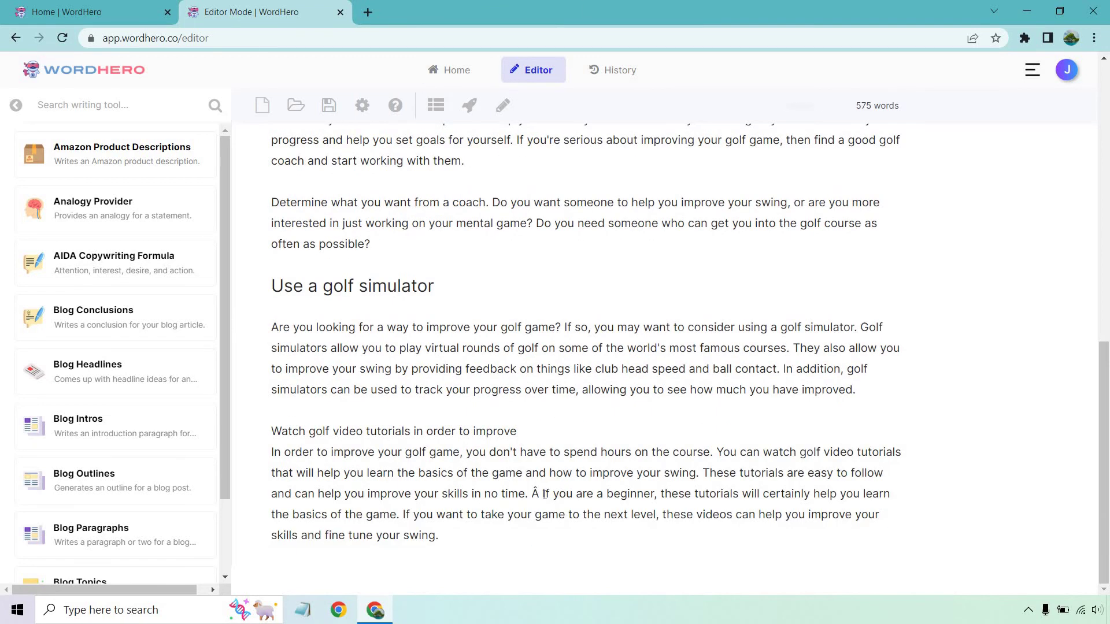
{"action": "key", "text": "BackSpace"}
{"action": "key", "text": "BackSpace"}
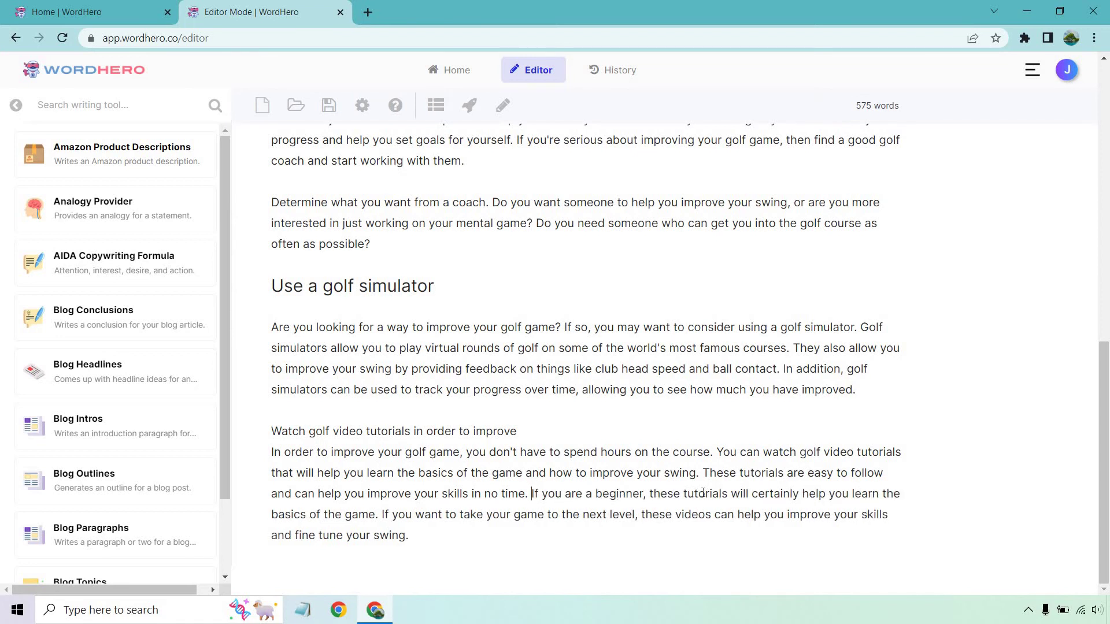
{"action": "key", "text": "BackSpace"}
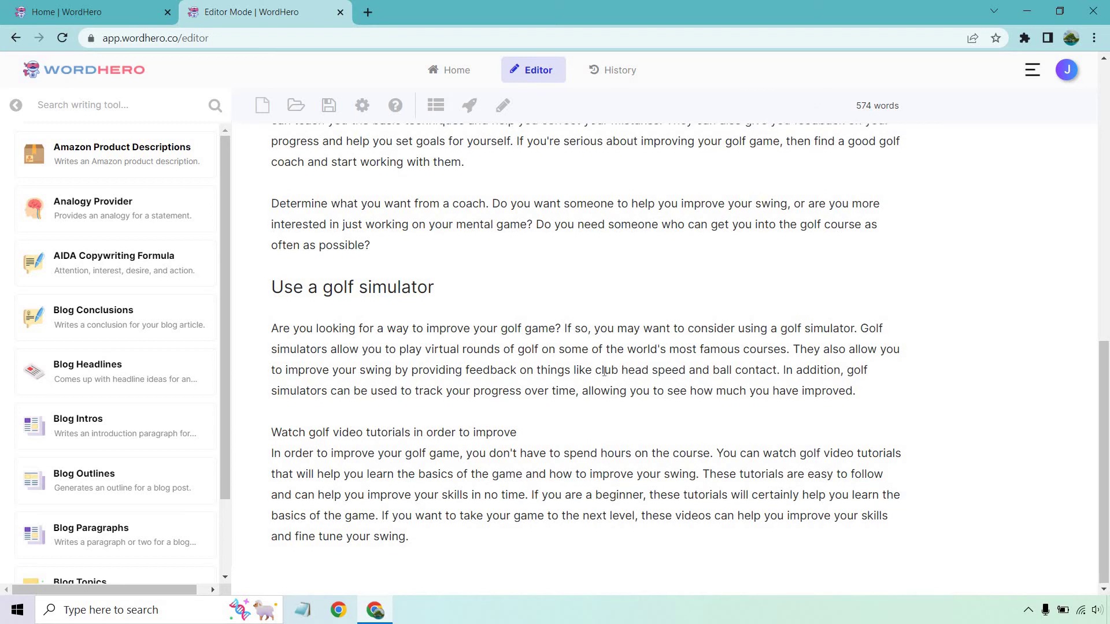
Step: Select the full article title in the editor to copy it
{"action": "scroll", "coordinate": [628, 376], "scroll_direction": "up", "scroll_amount": 10}
{"action": "scroll", "coordinate": [585, 363], "scroll_direction": "down", "scroll_amount": 10}
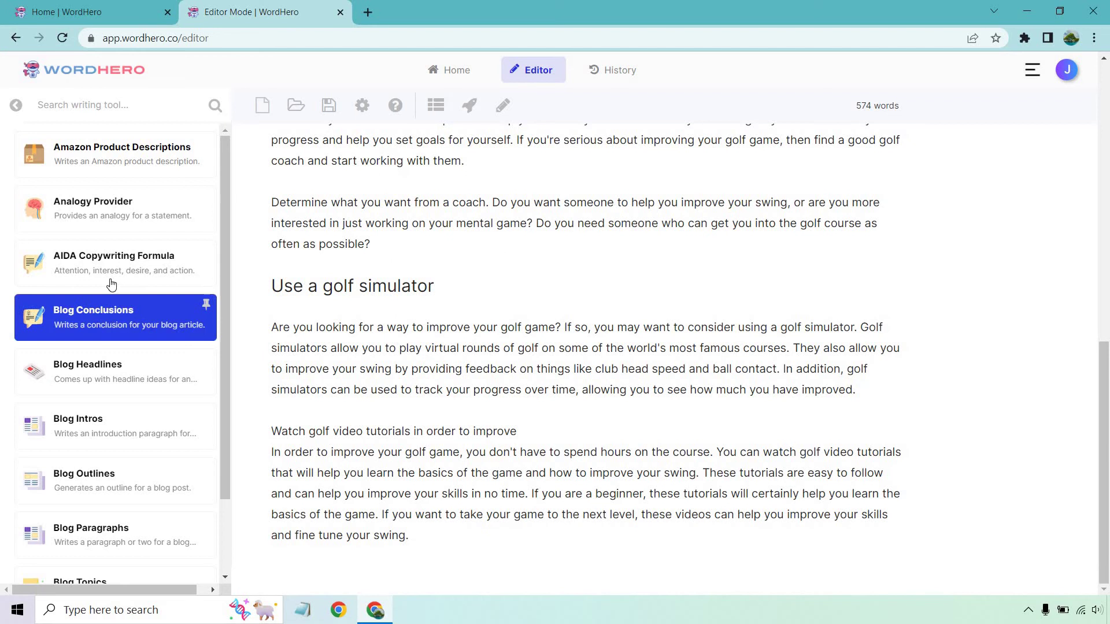
{"action": "scroll", "coordinate": [111, 277], "scroll_direction": "down", "scroll_amount": 2}
{"action": "scroll", "coordinate": [109, 290], "scroll_direction": "up", "scroll_amount": 2}
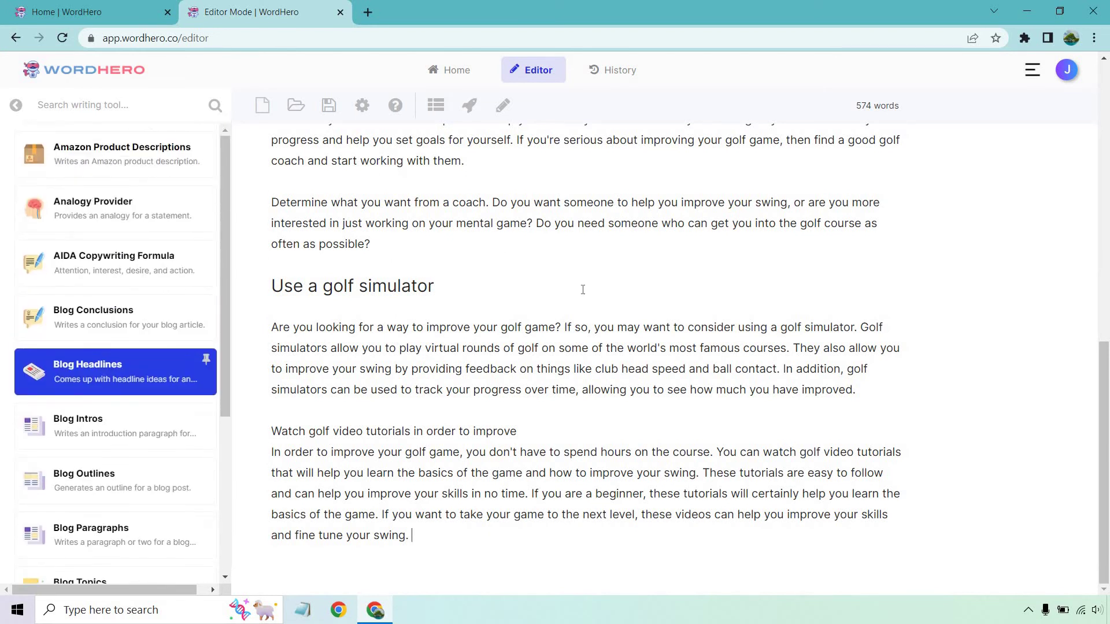
{"action": "scroll", "coordinate": [500, 256], "scroll_direction": "up", "scroll_amount": 10}
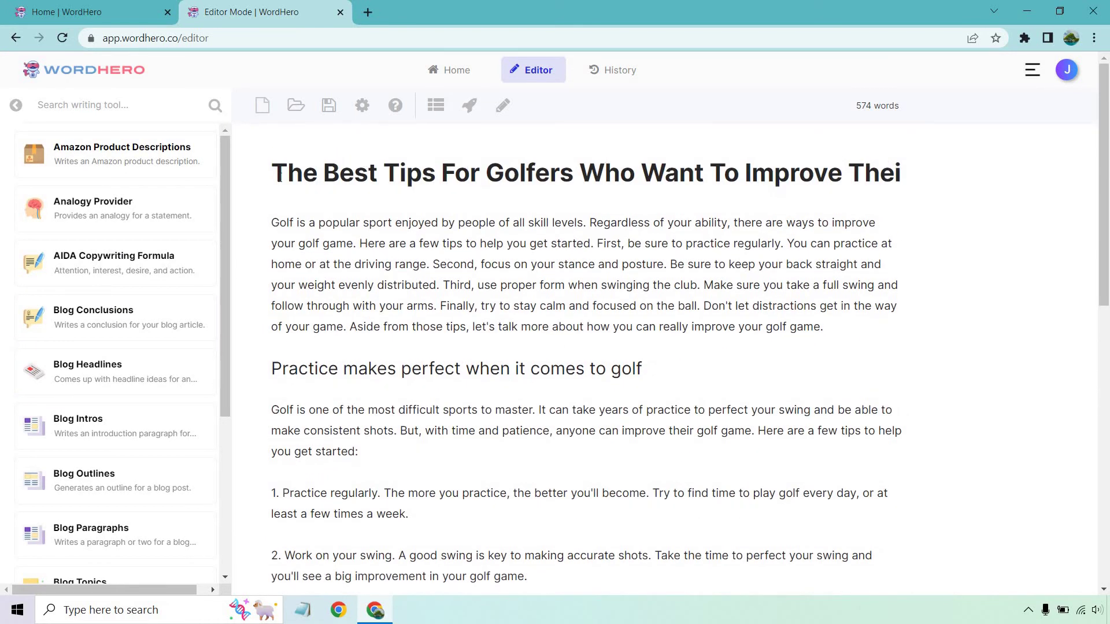
{"action": "left_click_drag", "start_coordinate": [272, 173], "coordinate": [1109, 155]}
{"action": "key", "text": "ctrl+c"}
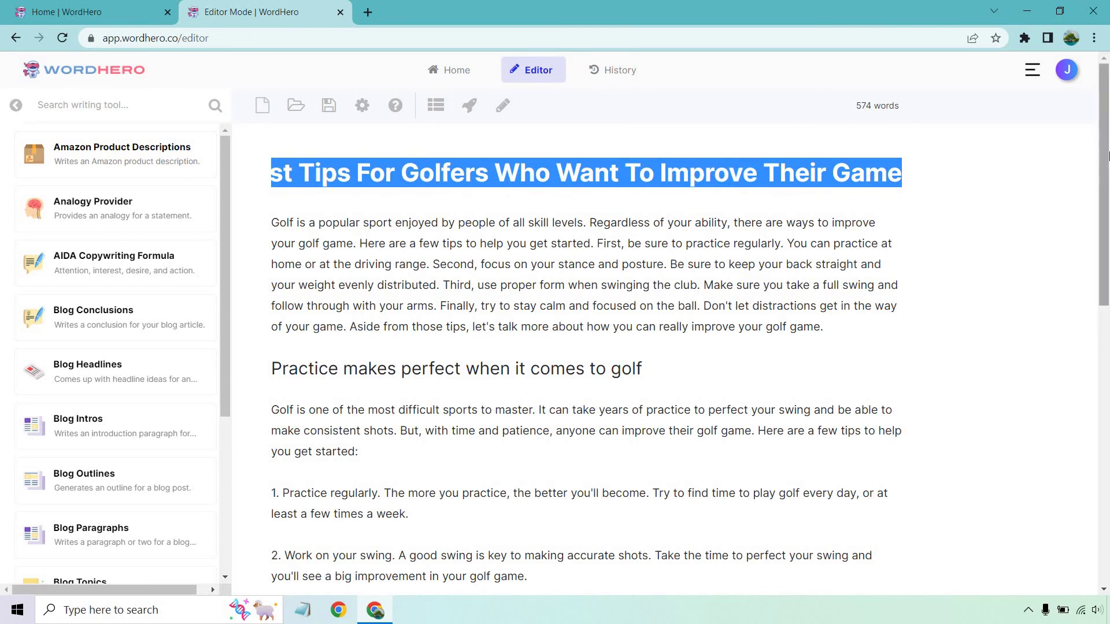
Step: Generate Blog Conclusions drafts with the article title pasted as the Short Description
{"action": "left_click", "coordinate": [102, 320]}
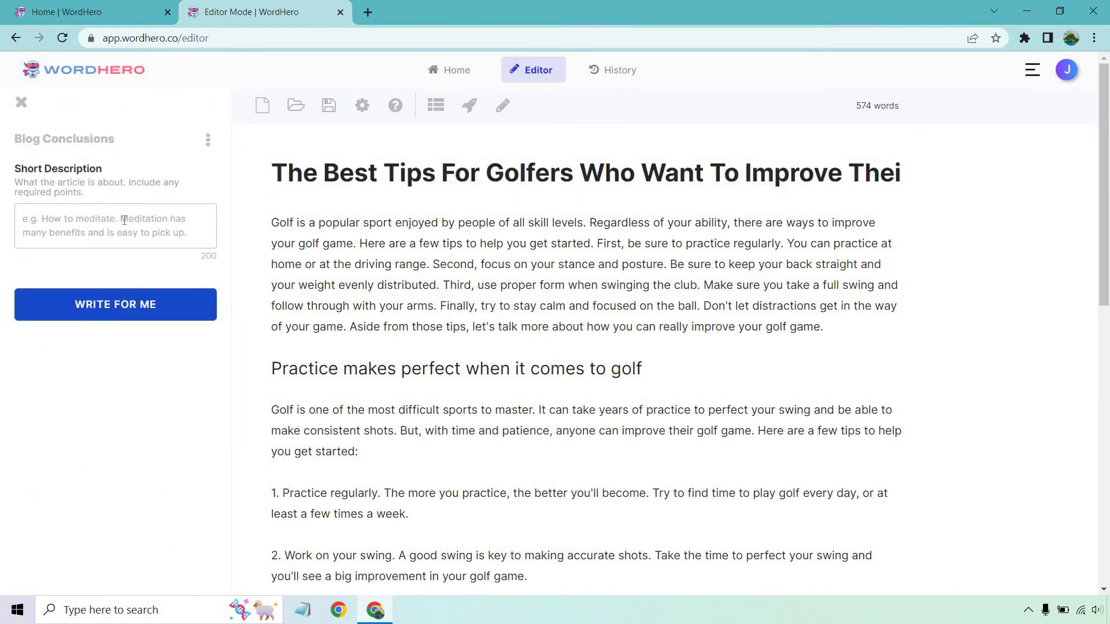
{"action": "left_click", "coordinate": [124, 220]}
{"action": "key", "text": "ctrl+v"}
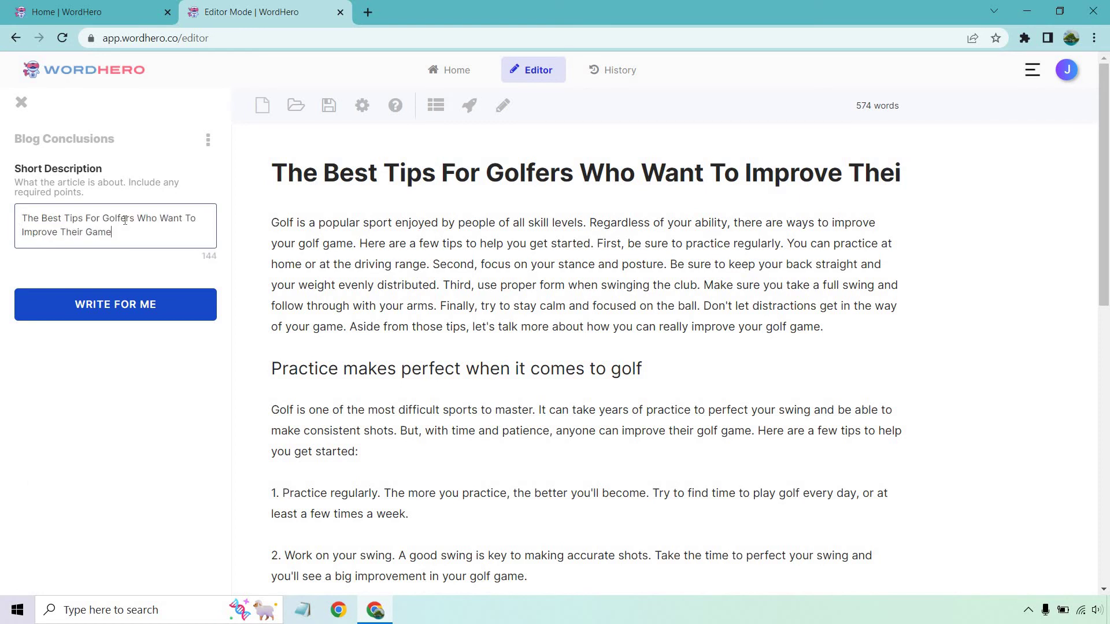
{"action": "left_click", "coordinate": [119, 305]}
{"action": "scroll", "coordinate": [492, 511], "scroll_direction": "down", "scroll_amount": 10}
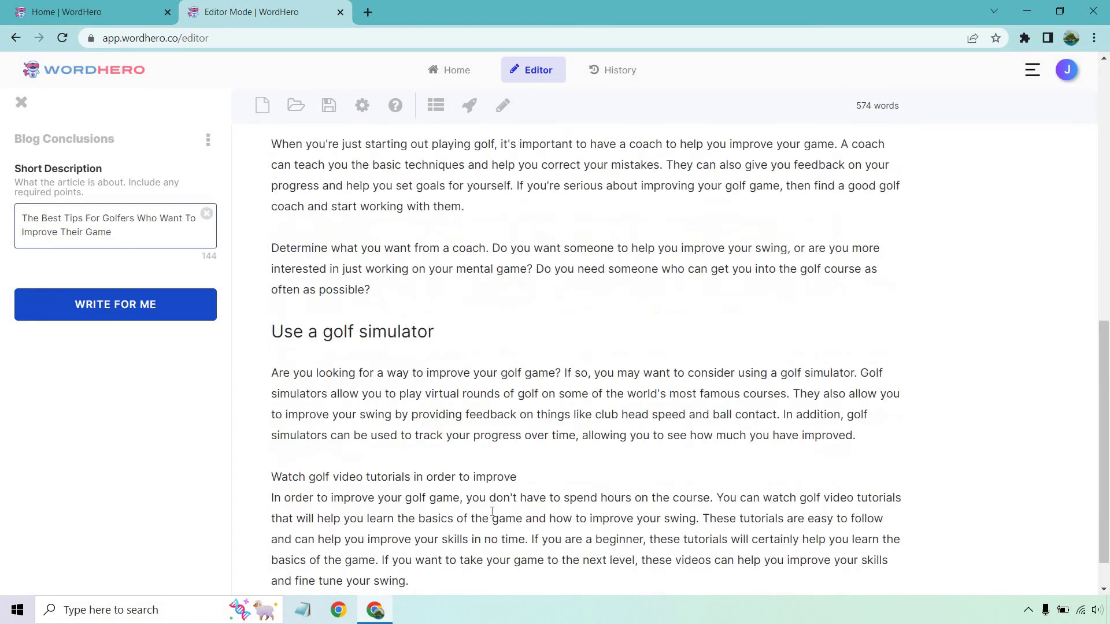
{"action": "scroll", "coordinate": [492, 511], "scroll_direction": "down", "scroll_amount": 1}
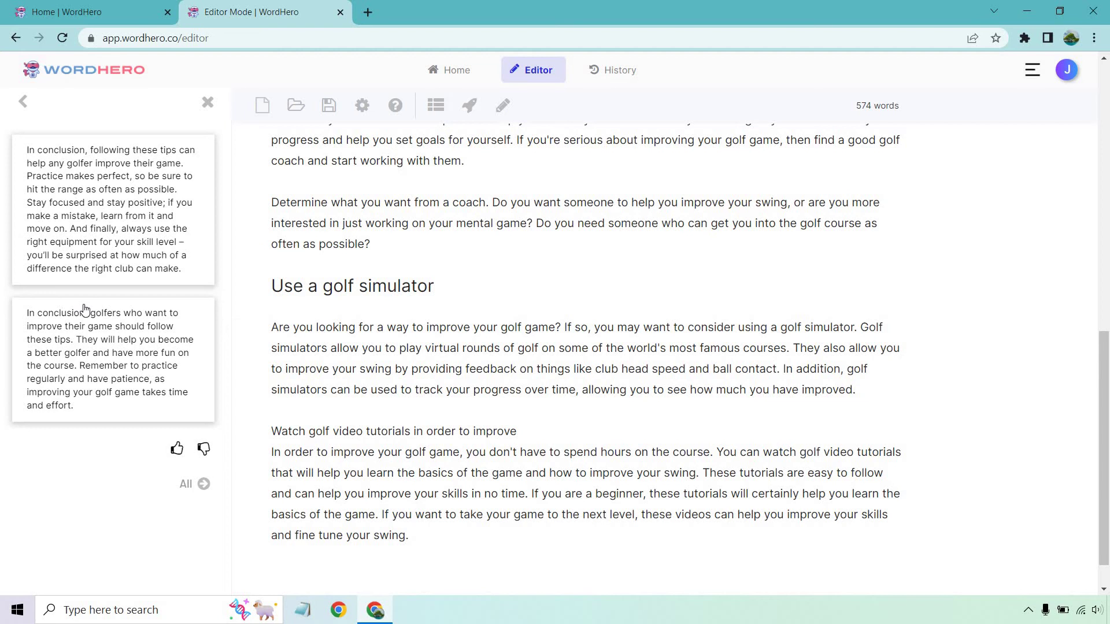
Step: Paste the first suggested conclusion at the end of the article
{"action": "left_click", "coordinate": [115, 209]}
{"action": "key", "text": "ctrl+v"}
{"action": "scroll", "coordinate": [436, 434], "scroll_direction": "down", "scroll_amount": 2}
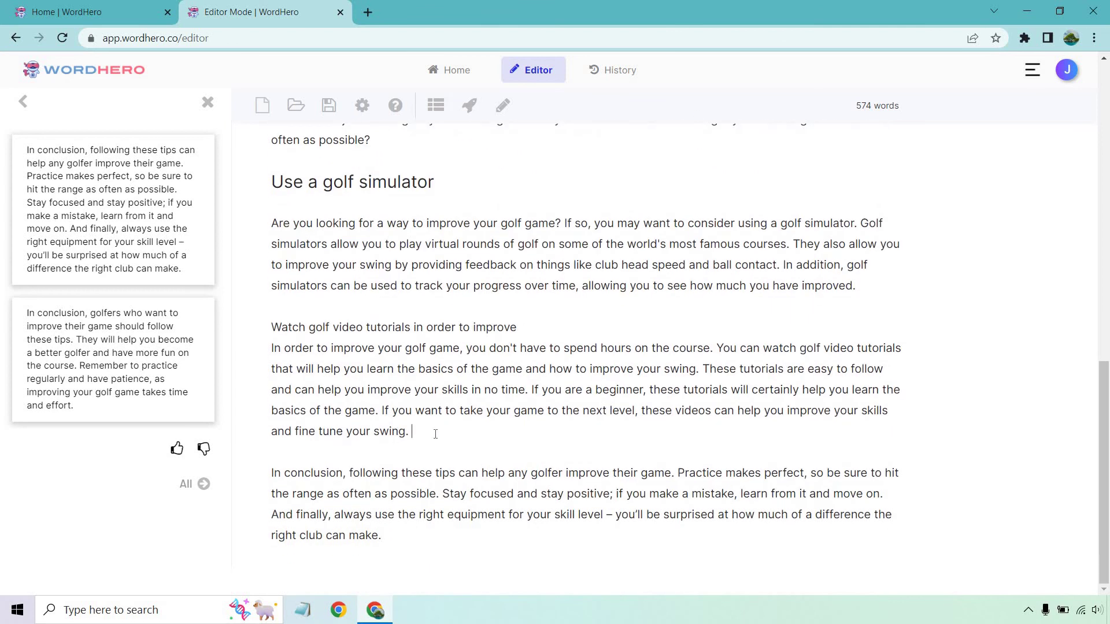
Step: Add a 'Conclusion' line above the pasted text and format it as an H2 heading
{"action": "key", "text": "Return"}
{"action": "key", "text": "Return"}
{"action": "type", "text": "Concl"}
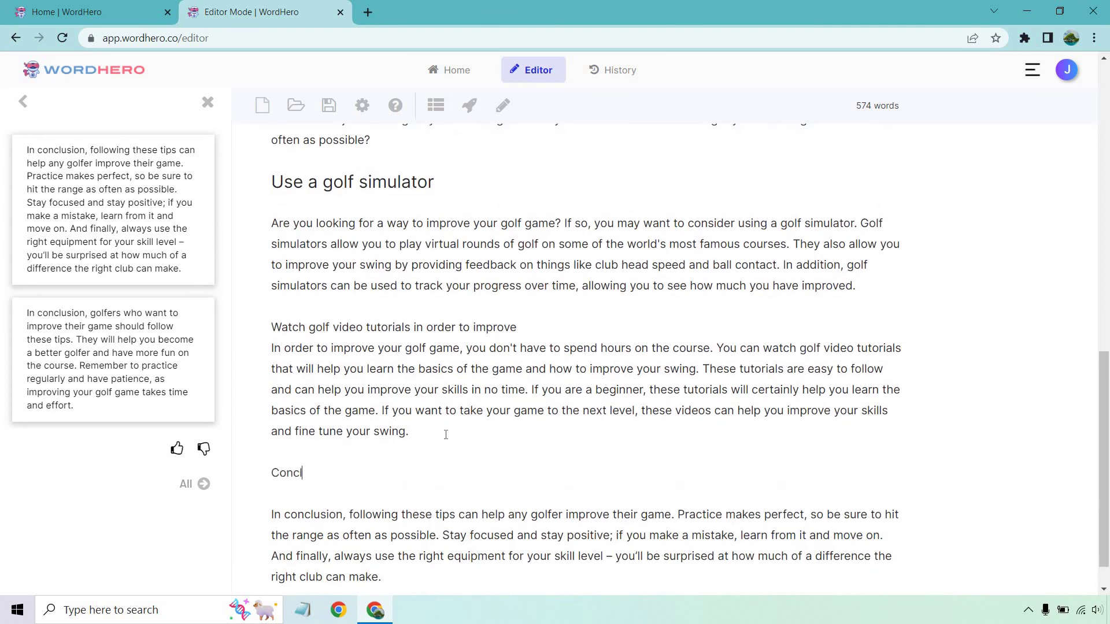
{"action": "type", "text": "usion"}
{"action": "key", "text": "shift+Home"}
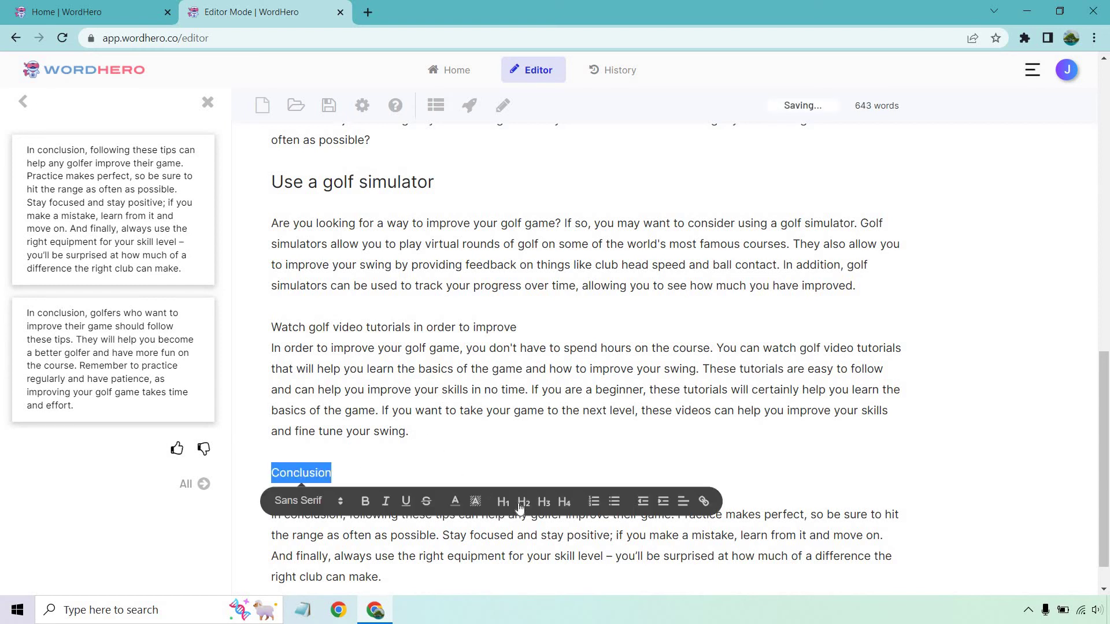
{"action": "left_click", "coordinate": [523, 502]}
{"action": "left_click", "coordinate": [624, 351]}
{"action": "scroll", "coordinate": [641, 349], "scroll_direction": "up", "scroll_amount": 6}
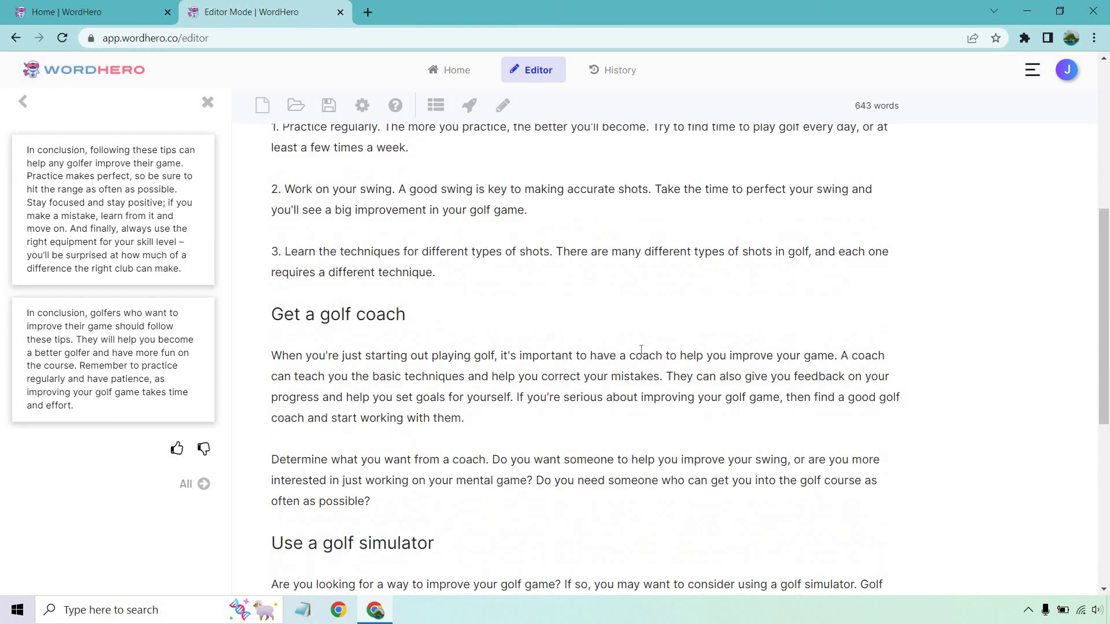
{"action": "scroll", "coordinate": [641, 349], "scroll_direction": "up", "scroll_amount": 6}
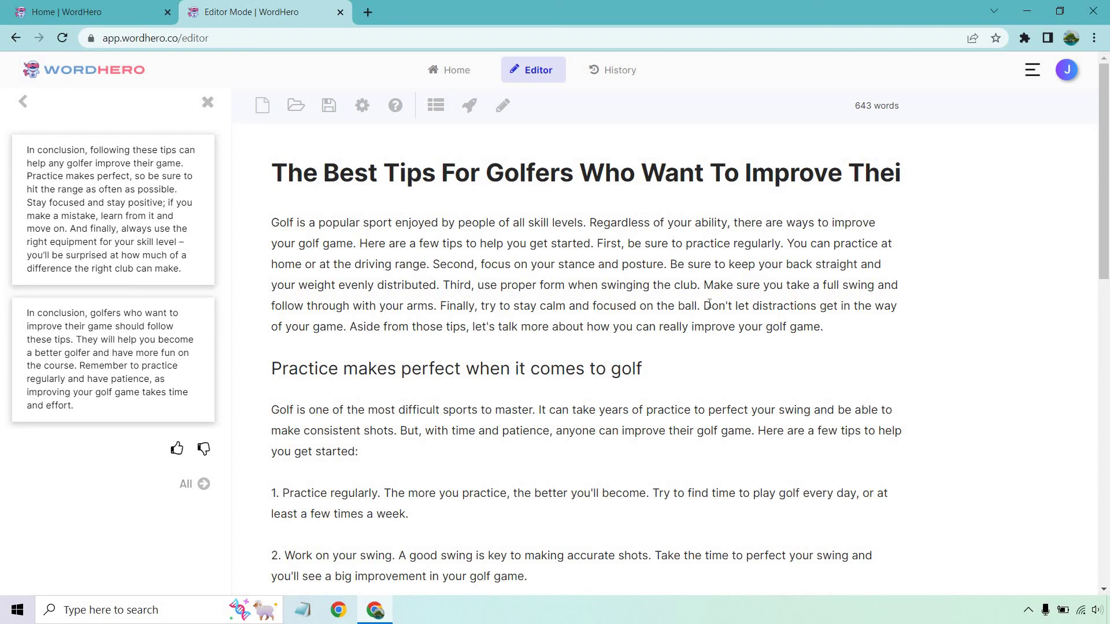
{"action": "scroll", "coordinate": [710, 306], "scroll_direction": "down", "scroll_amount": 20}
{"action": "scroll", "coordinate": [710, 321], "scroll_direction": "up", "scroll_amount": 4}
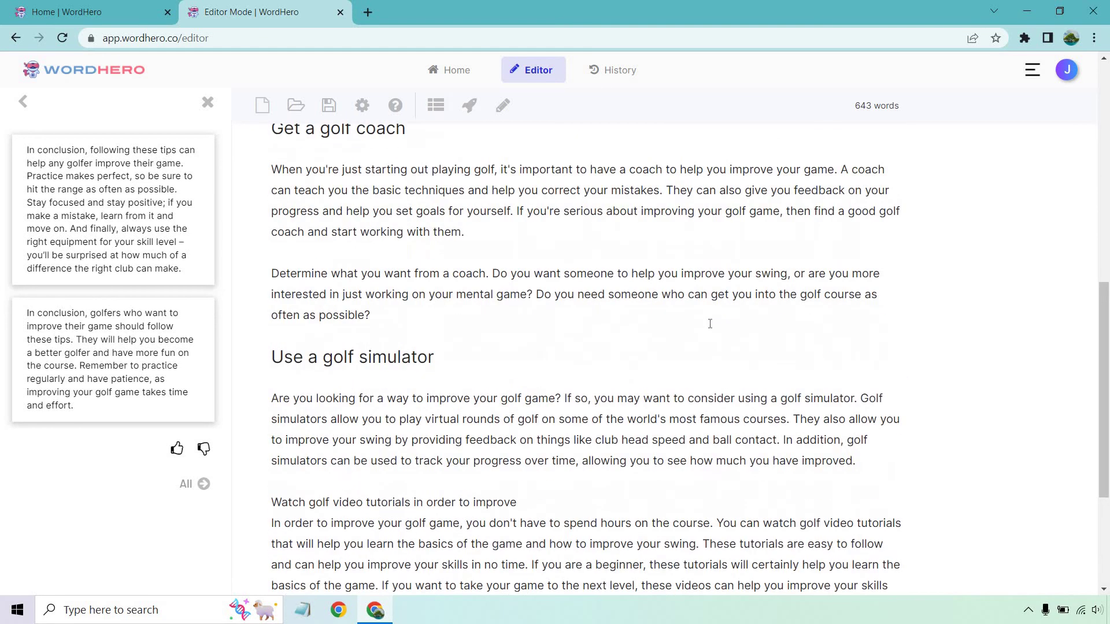
{"action": "scroll", "coordinate": [710, 324], "scroll_direction": "up", "scroll_amount": 8}
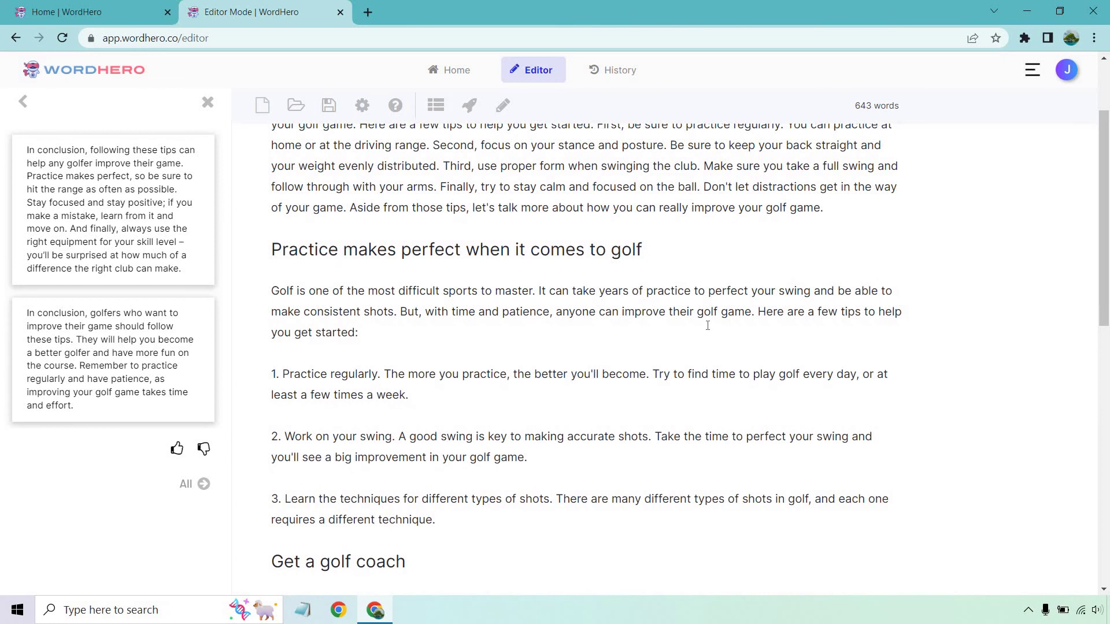
{"action": "scroll", "coordinate": [708, 325], "scroll_direction": "down", "scroll_amount": 5}
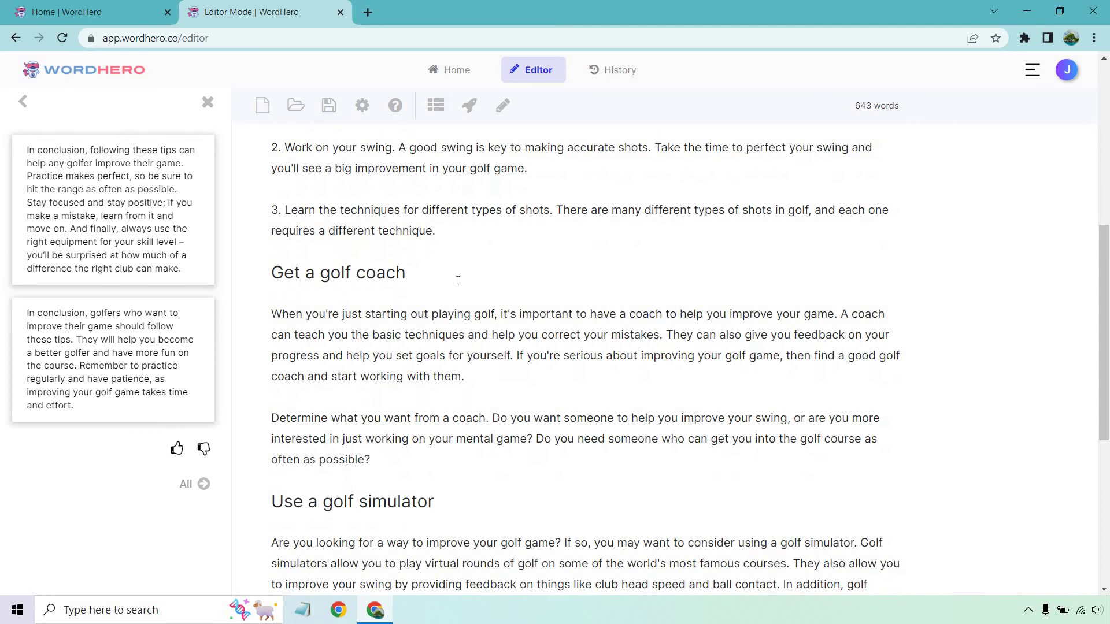
{"action": "scroll", "coordinate": [486, 293], "scroll_direction": "up", "scroll_amount": 7}
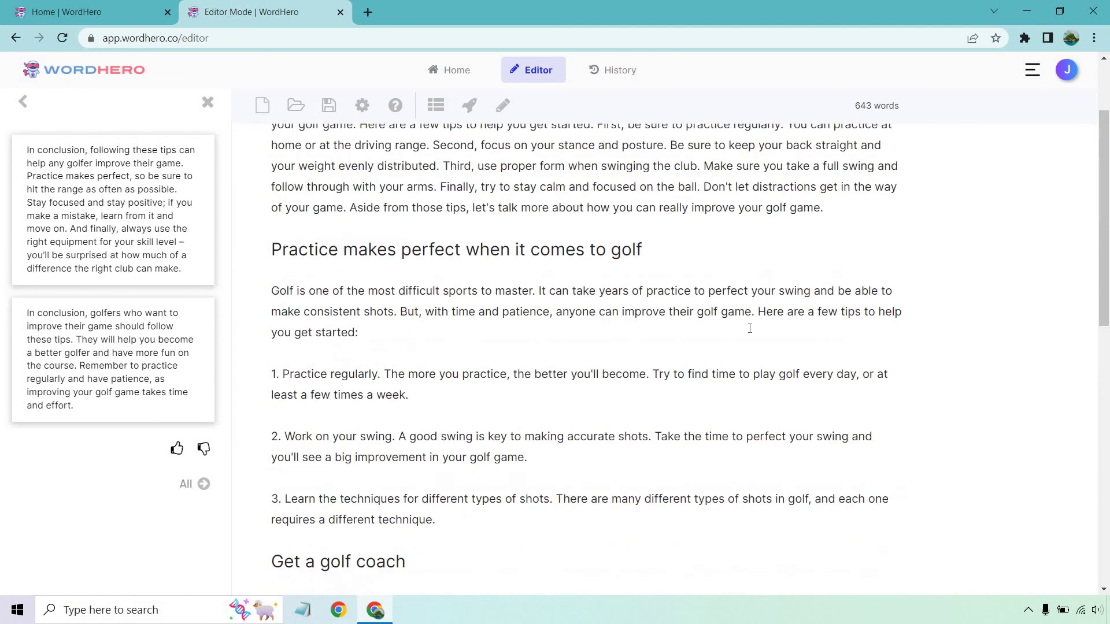